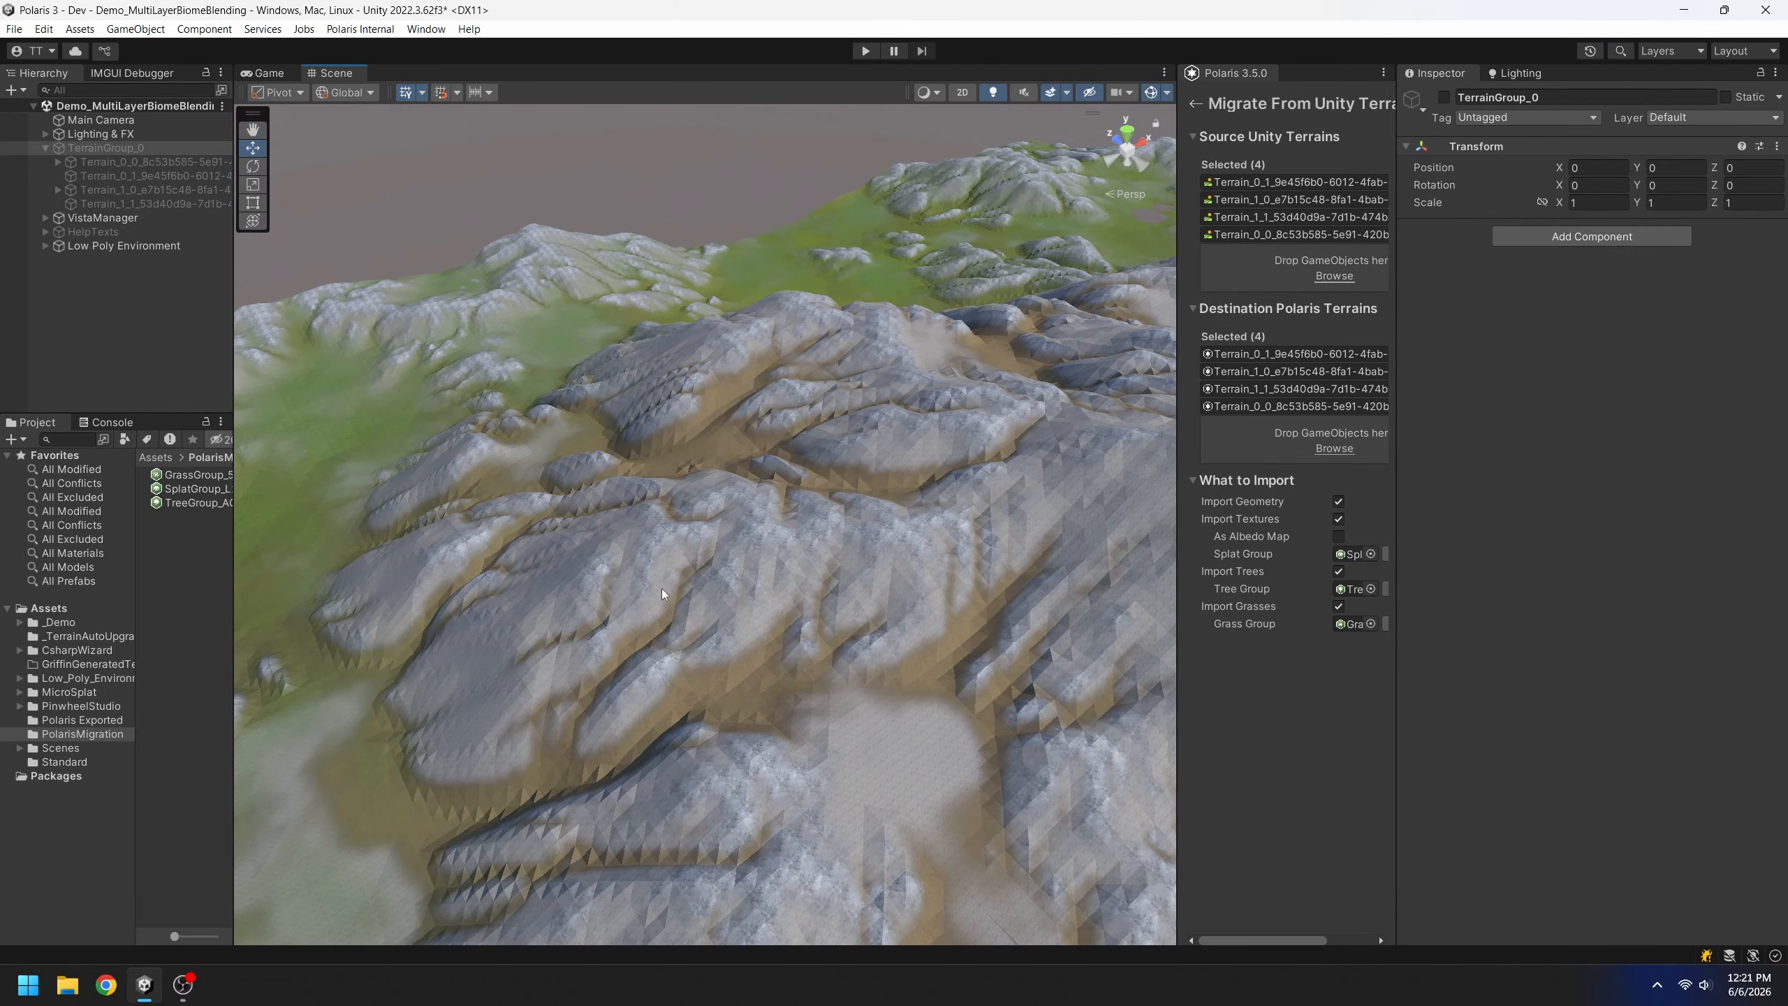
Switch the Scene view to Shaded Wireframe and orbit over the sand, volcano and green slopes
click(924, 92)
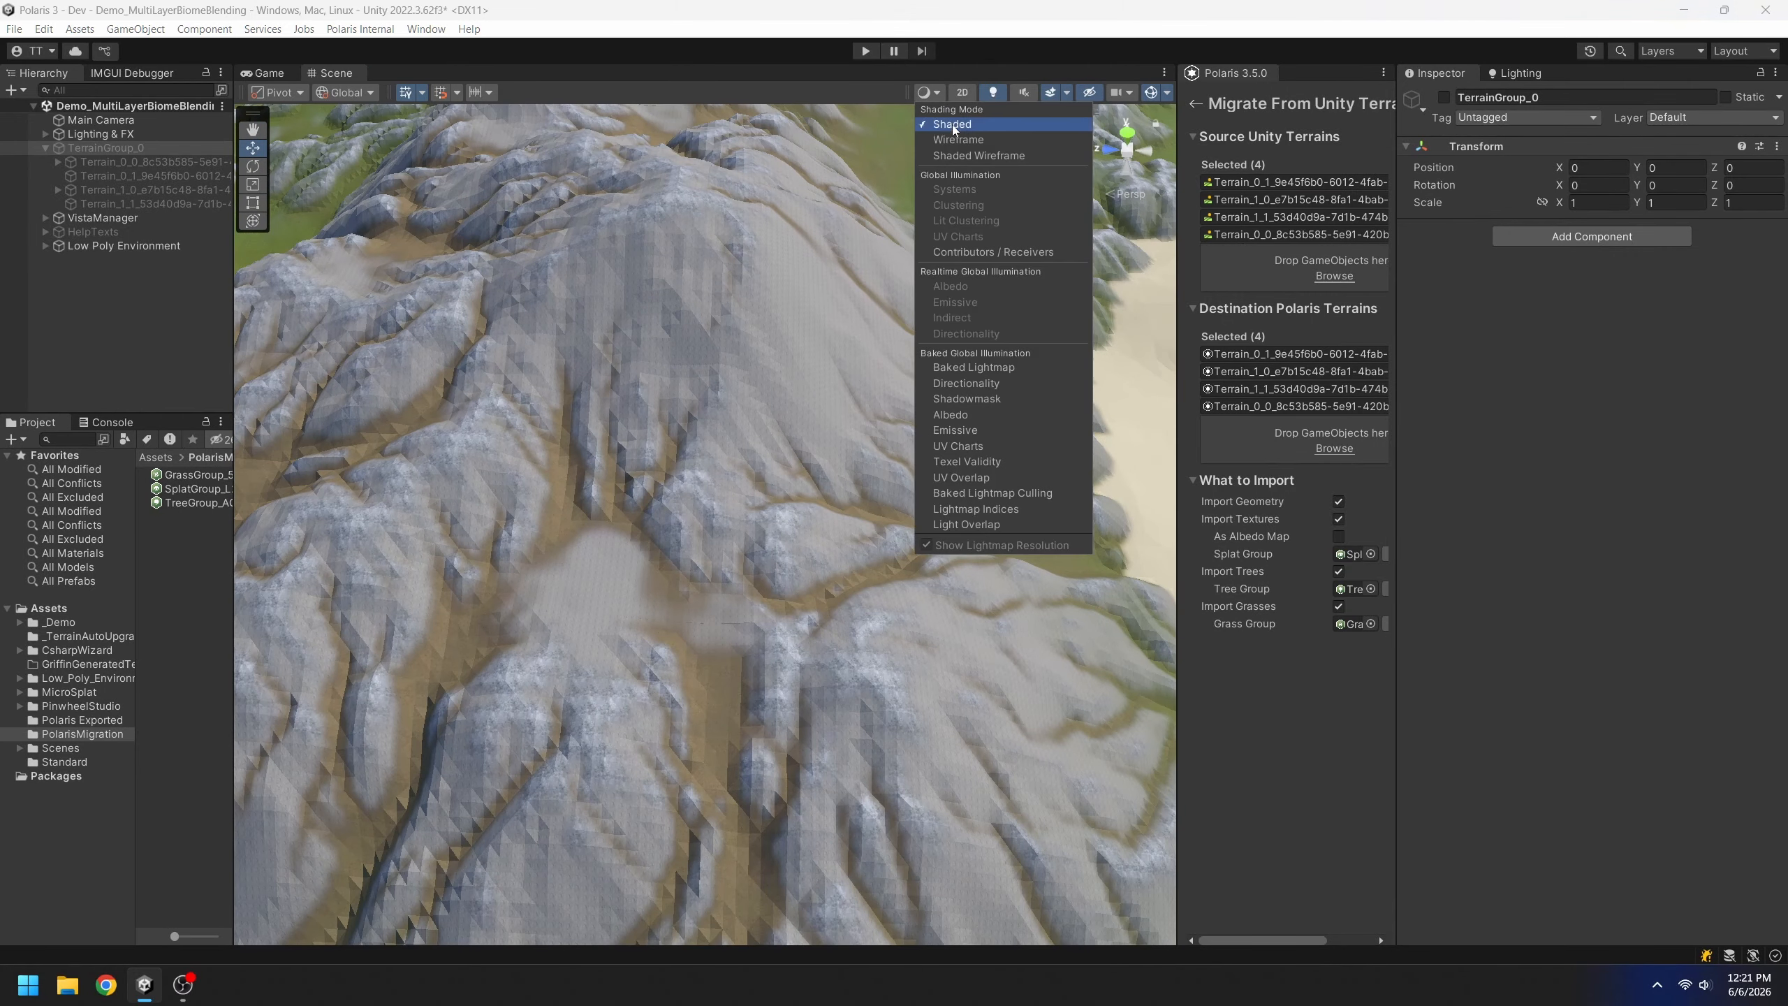
click(959, 159)
mouse_move(609, 455)
right_down()
mouse_move(605, 487)
mouse_move(683, 469)
mouse_move(678, 515)
mouse_move(858, 403)
mouse_move(871, 416)
right_up()
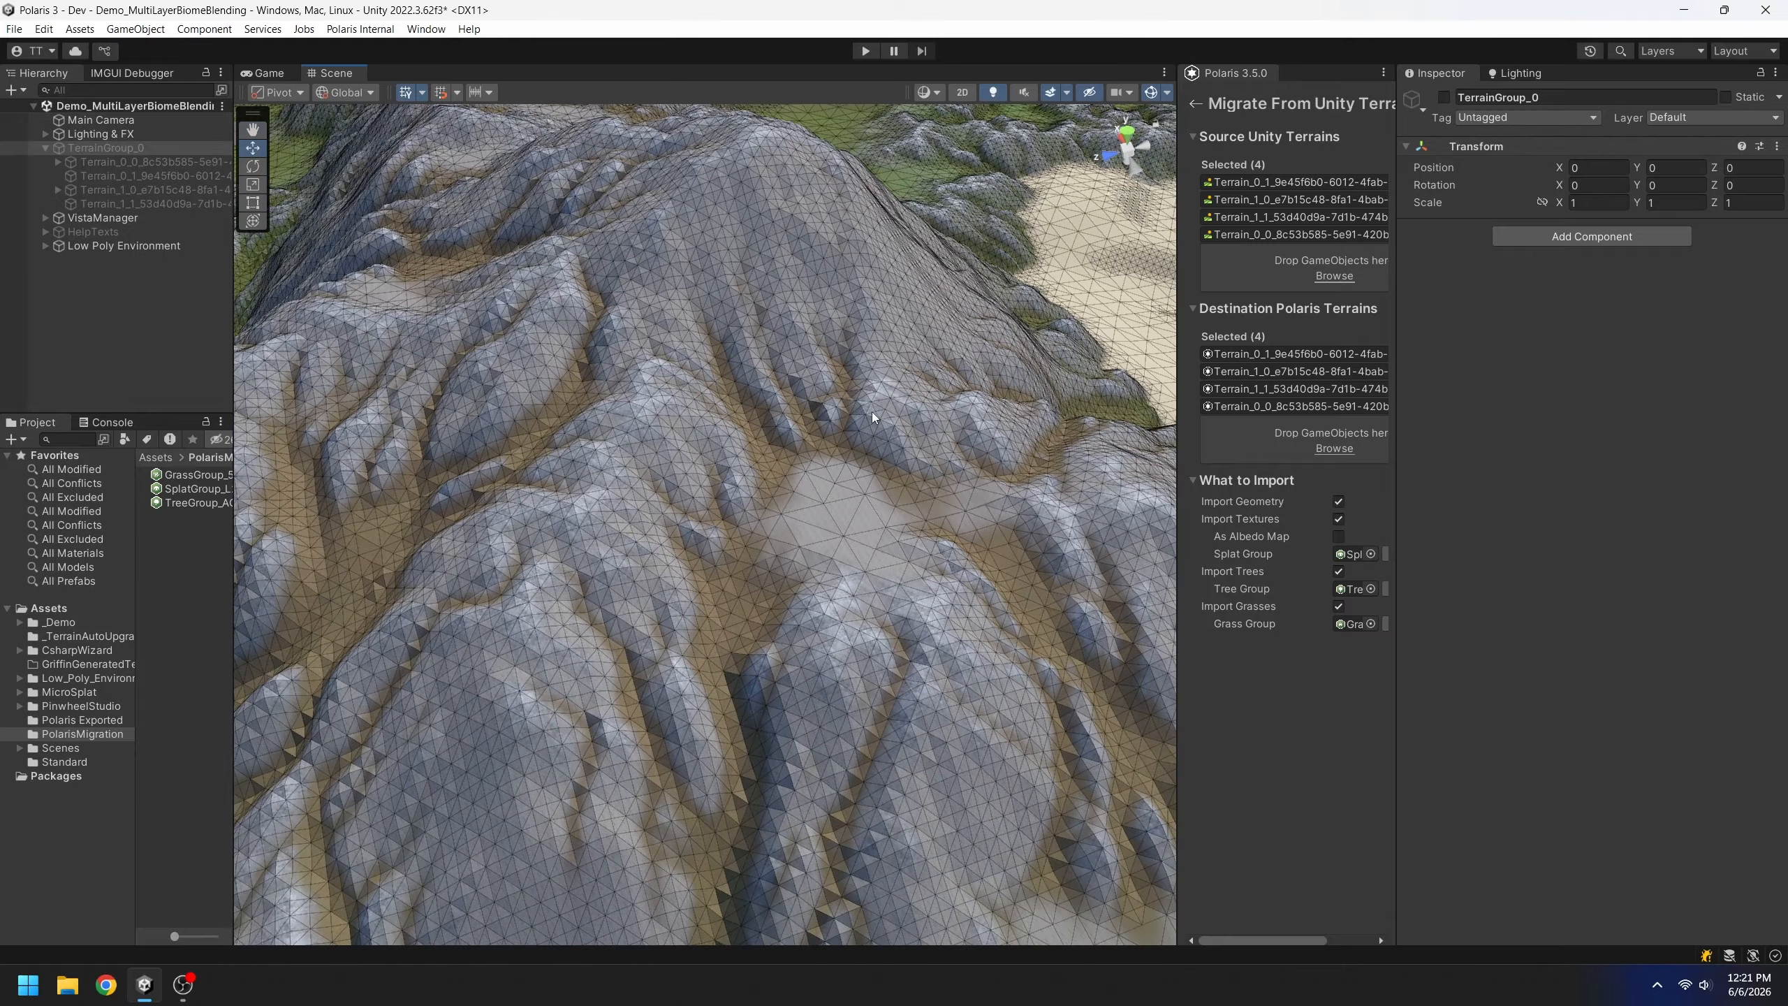
right_drag(697, 561, 693, 399)
right_drag(609, 479, 913, 511)
middle_drag(715, 498, 1132, 406)
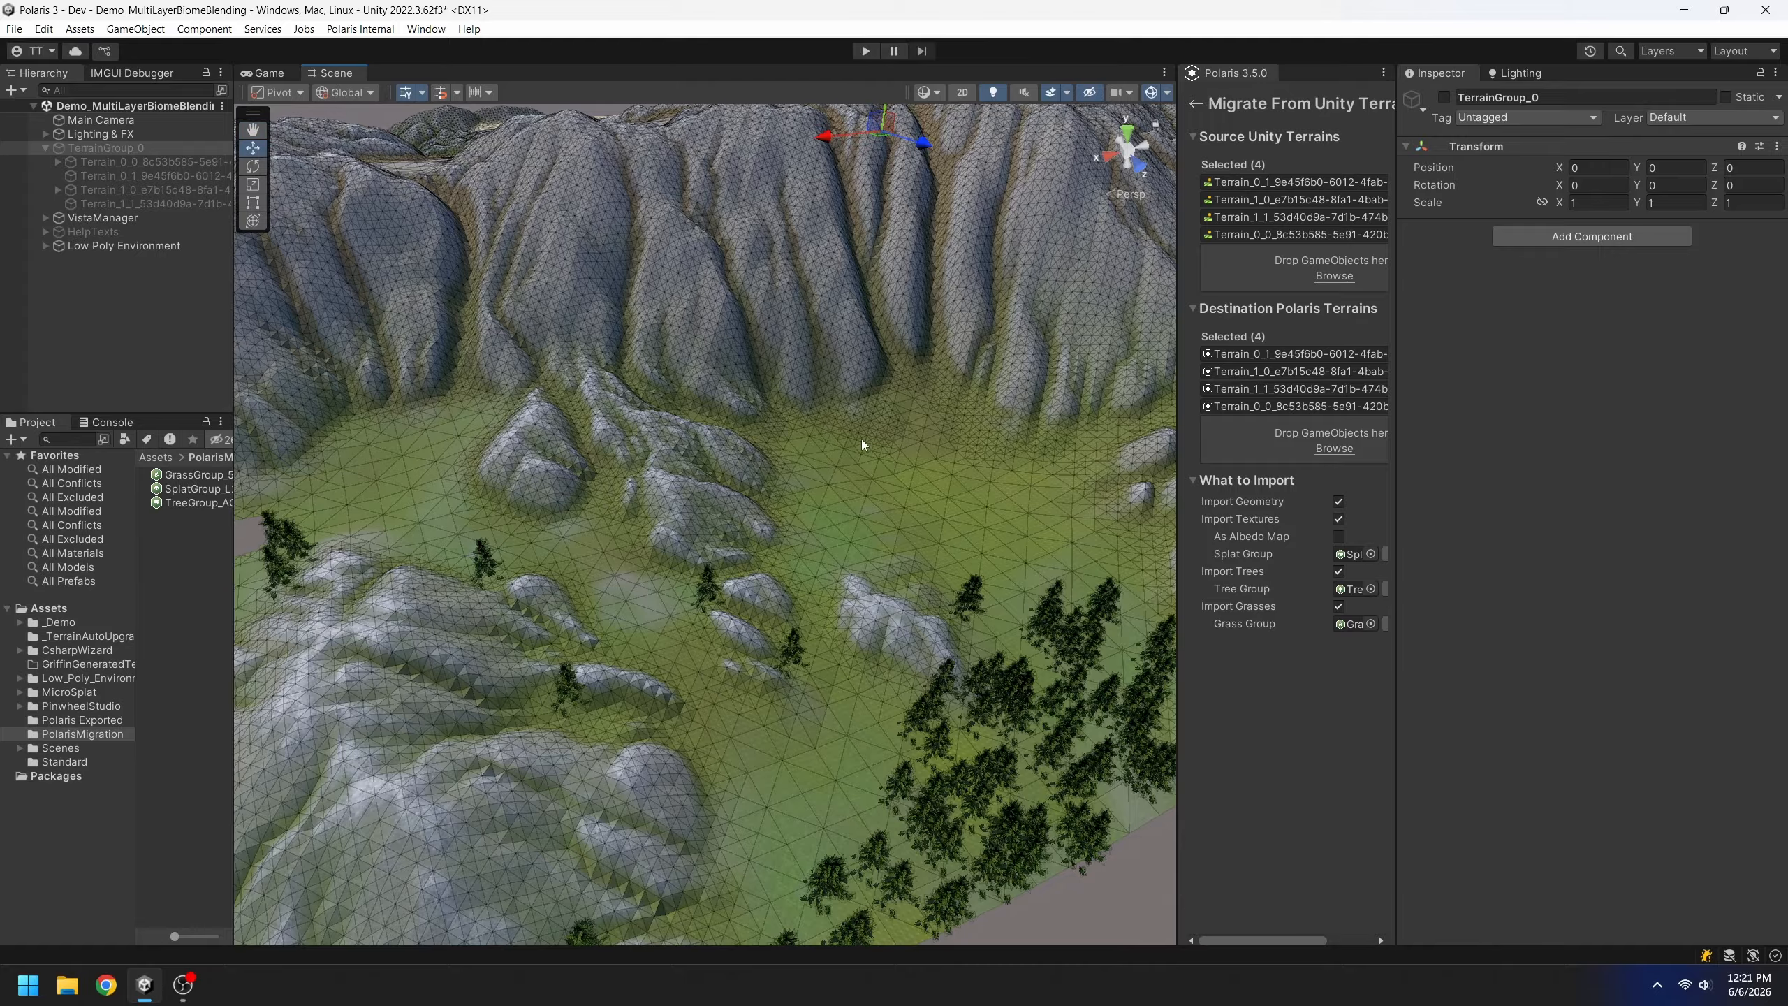
scroll(858, 438, down, 10)
Inspect the terrain from top-down and low angles, then widen the Polaris panel to show full terrain names
alt+drag(822, 566, 503, 548)
middle_drag(503, 548, 762, 571)
scroll(763, 571, up, 10)
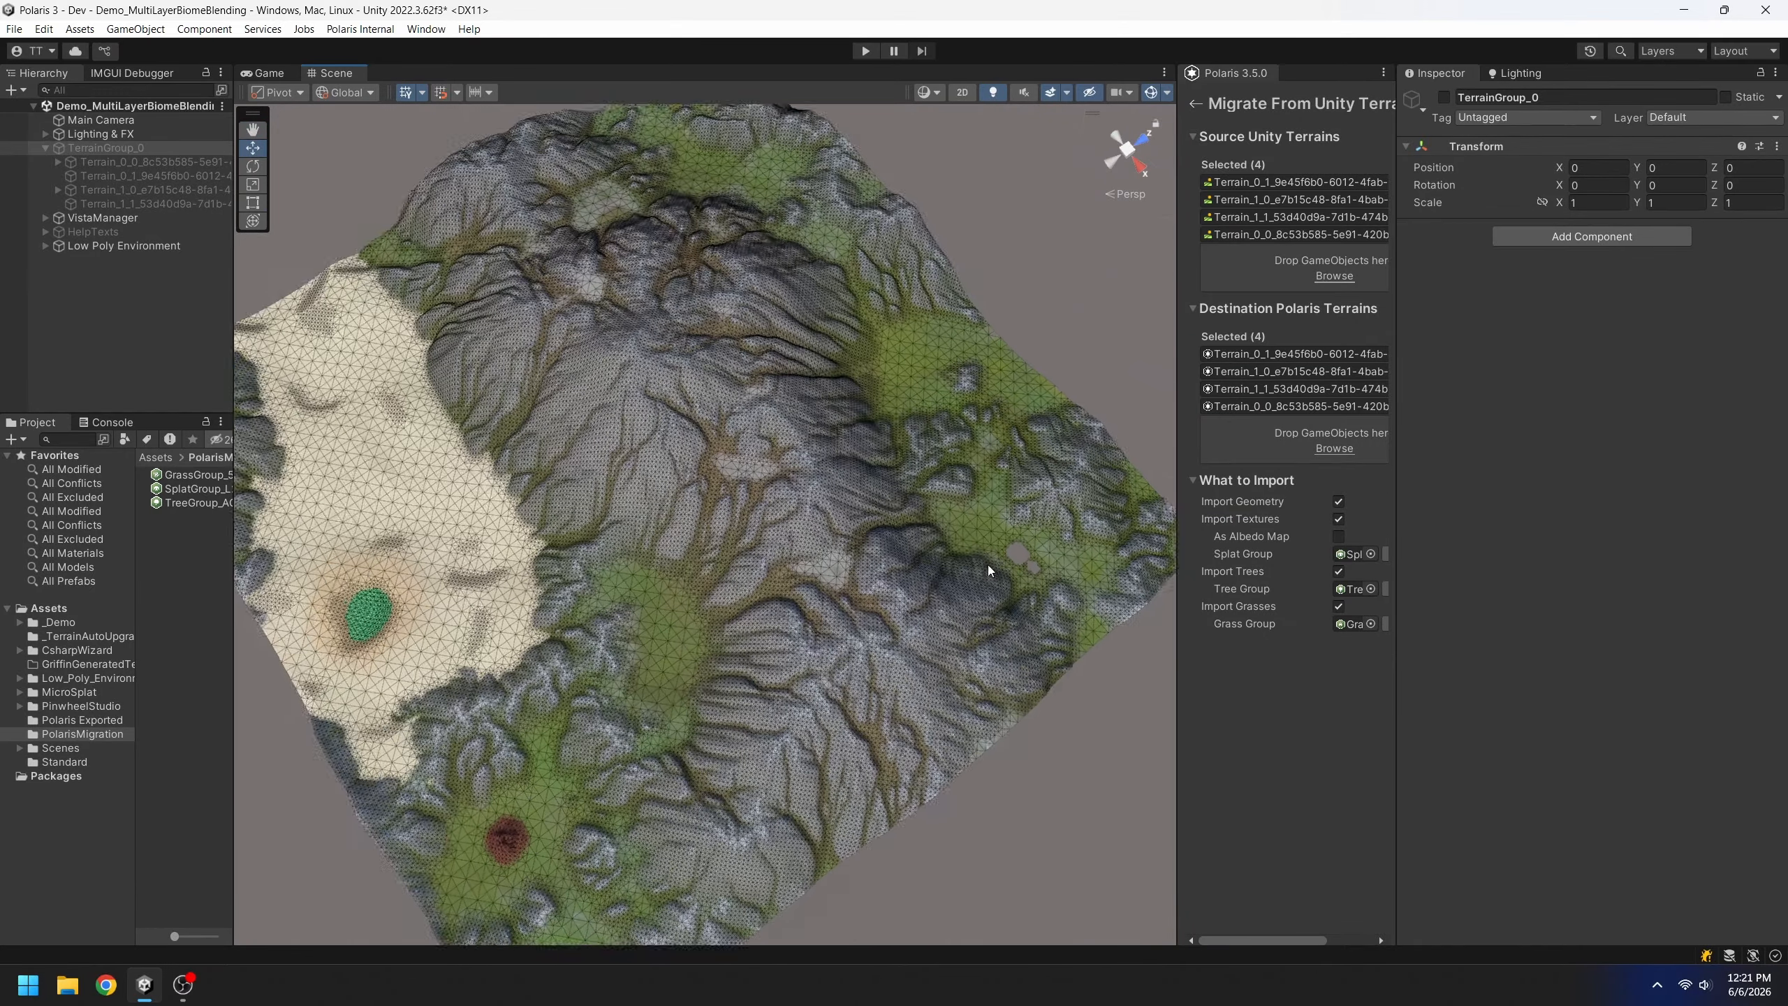
middle_drag(988, 565, 838, 551)
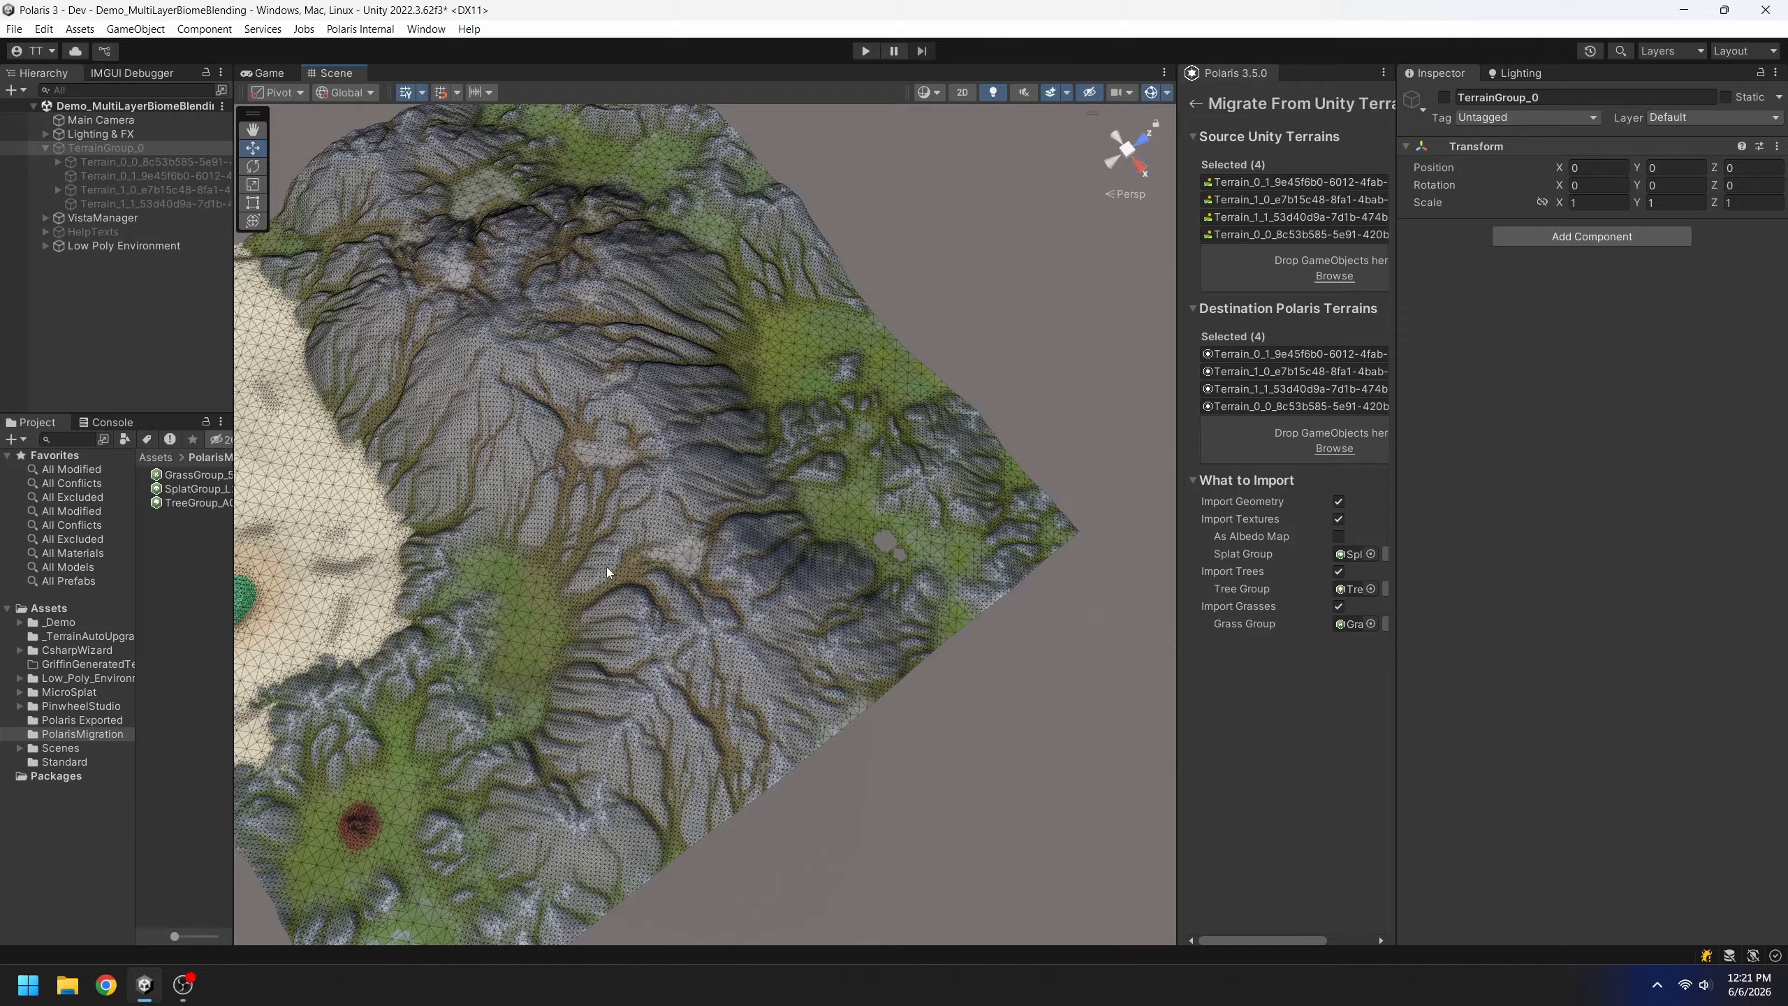
middle_drag(606, 568, 1049, 492)
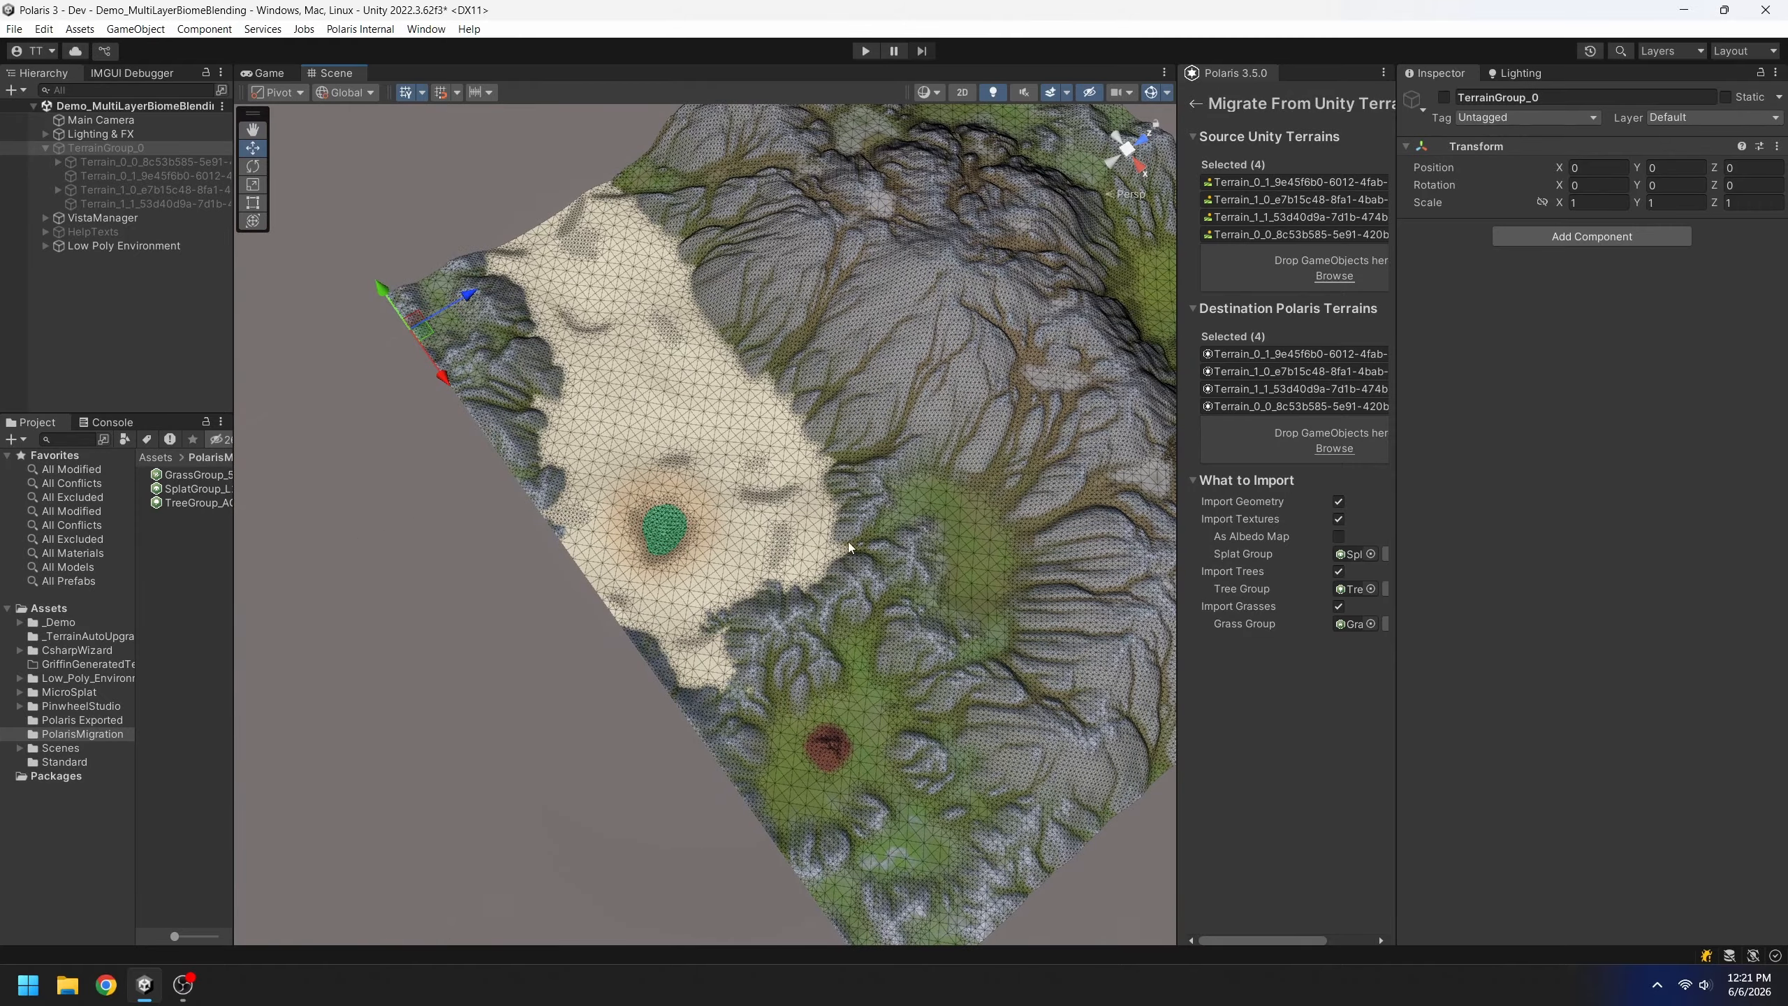
alt+drag(850, 548, 920, 387)
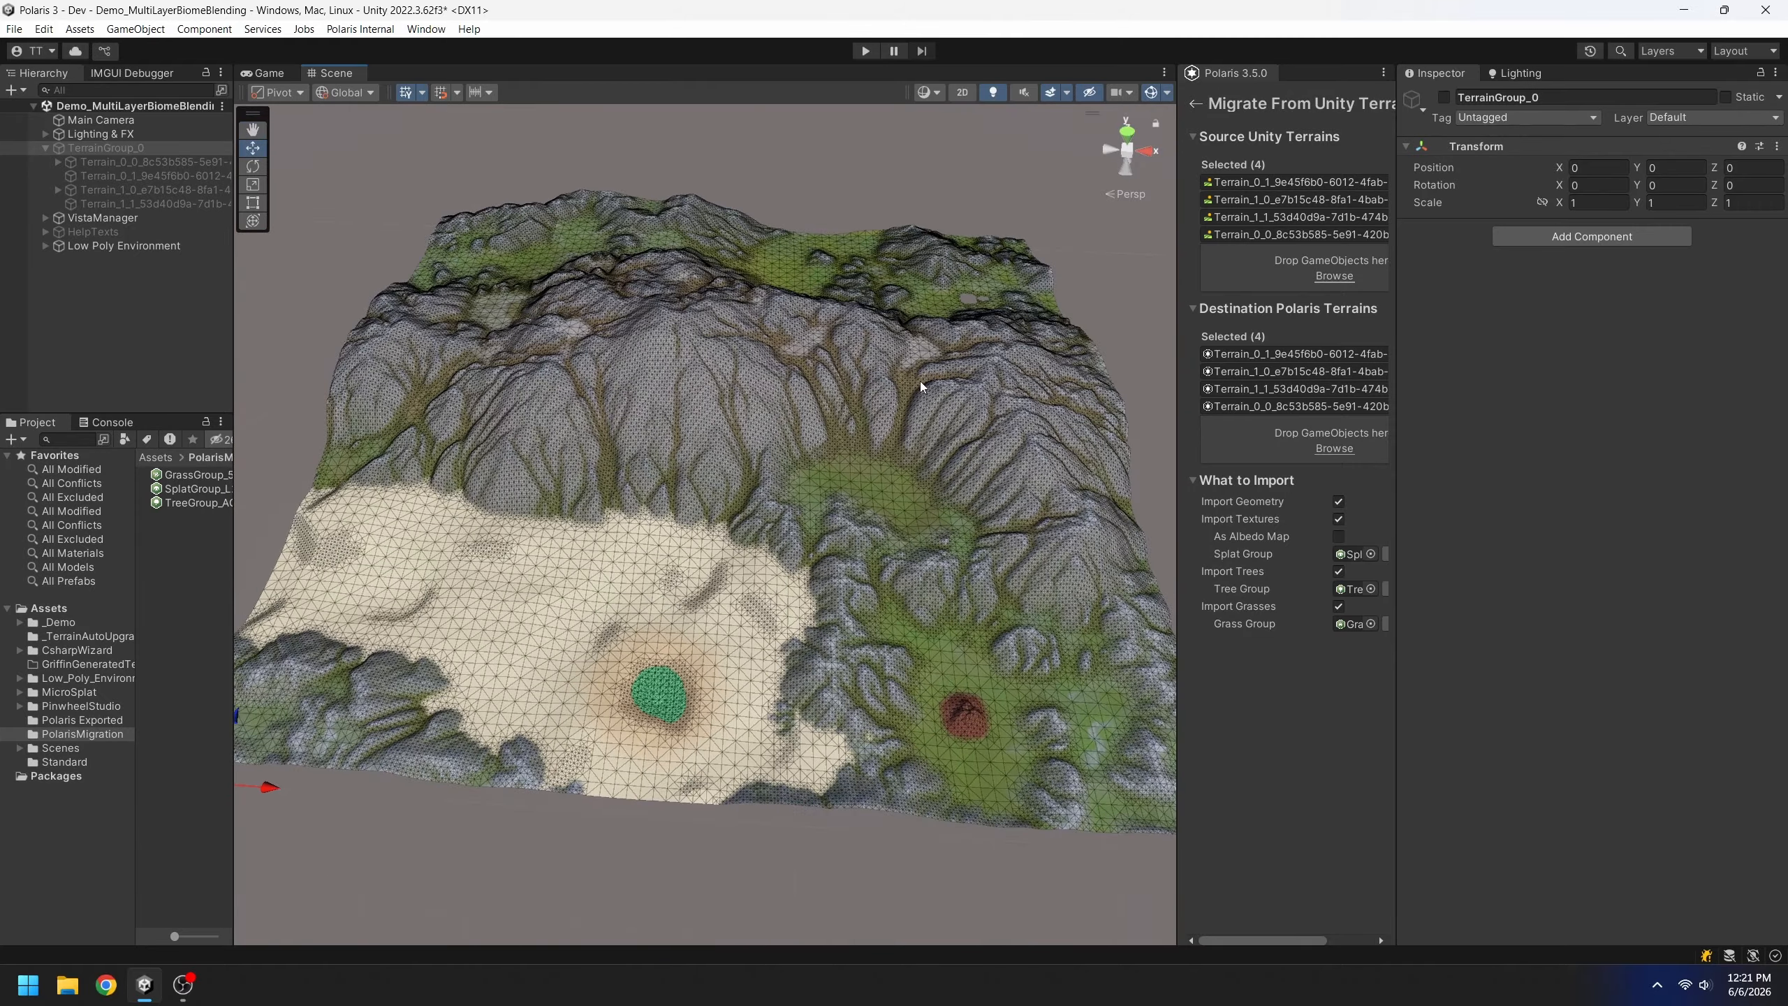
click(1231, 536)
drag(1179, 407, 930, 403)
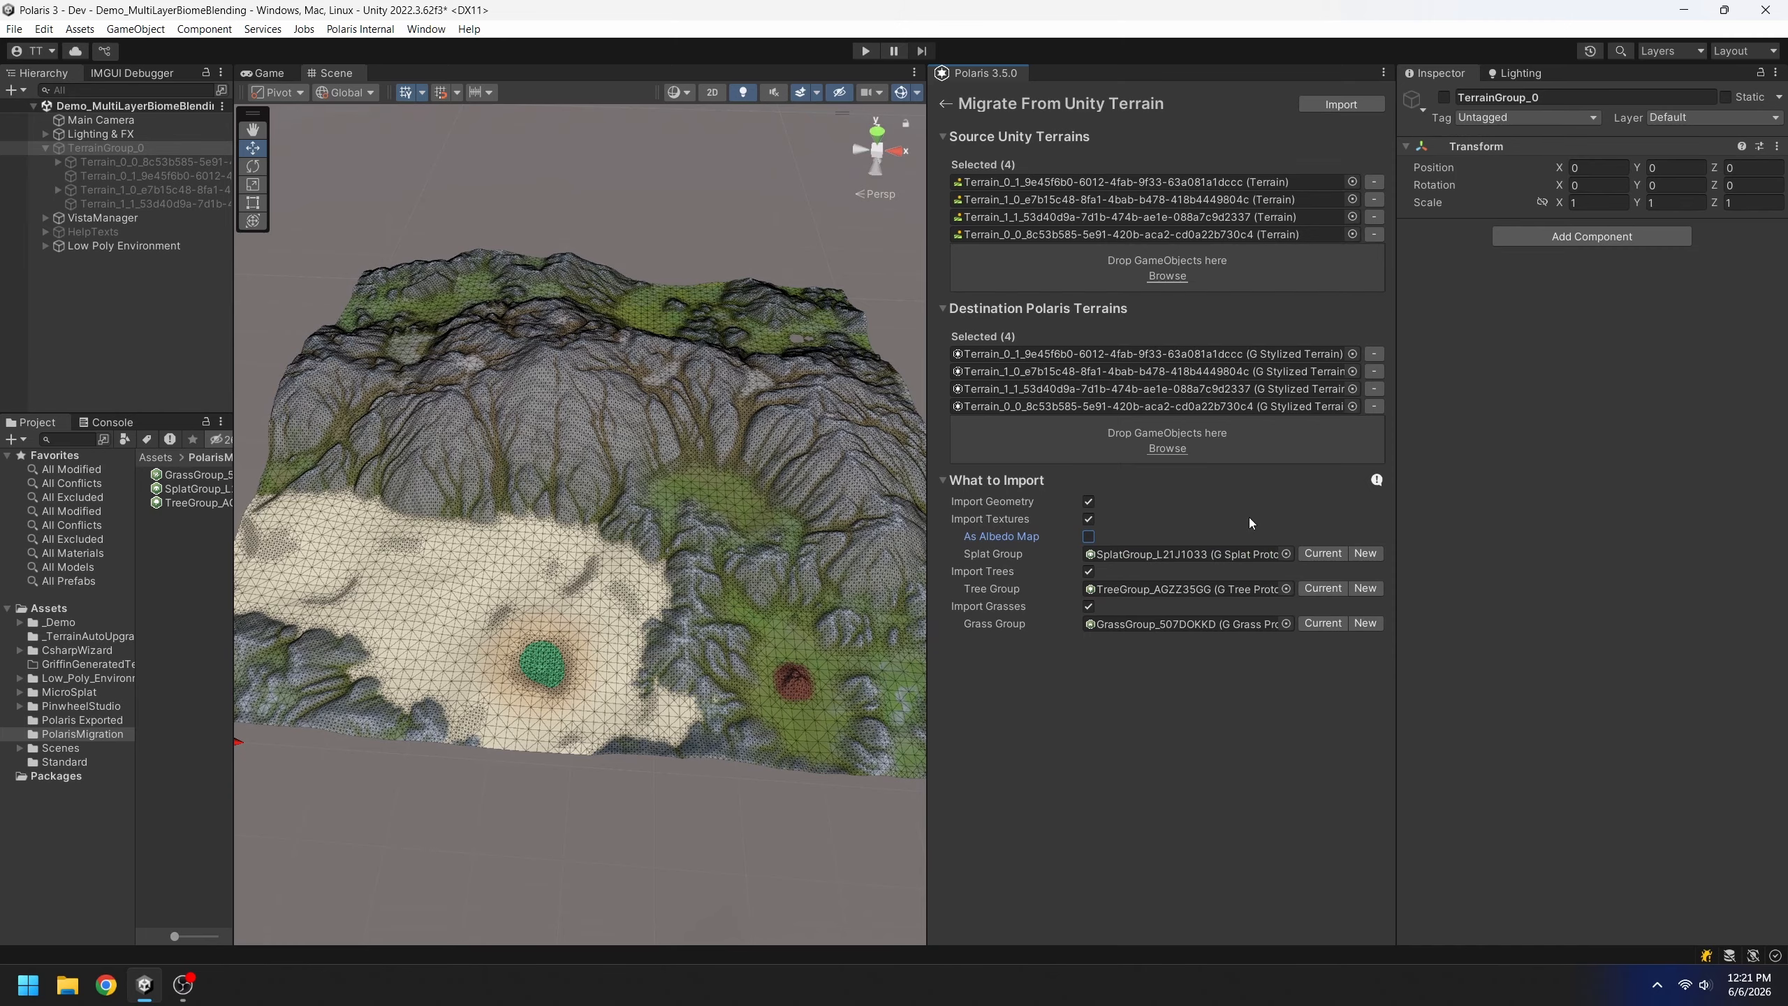
Uncheck Import Geometry, Import Trees and Import Grasses, and enable baking textures As Albedo Map
click(1089, 501)
click(1088, 572)
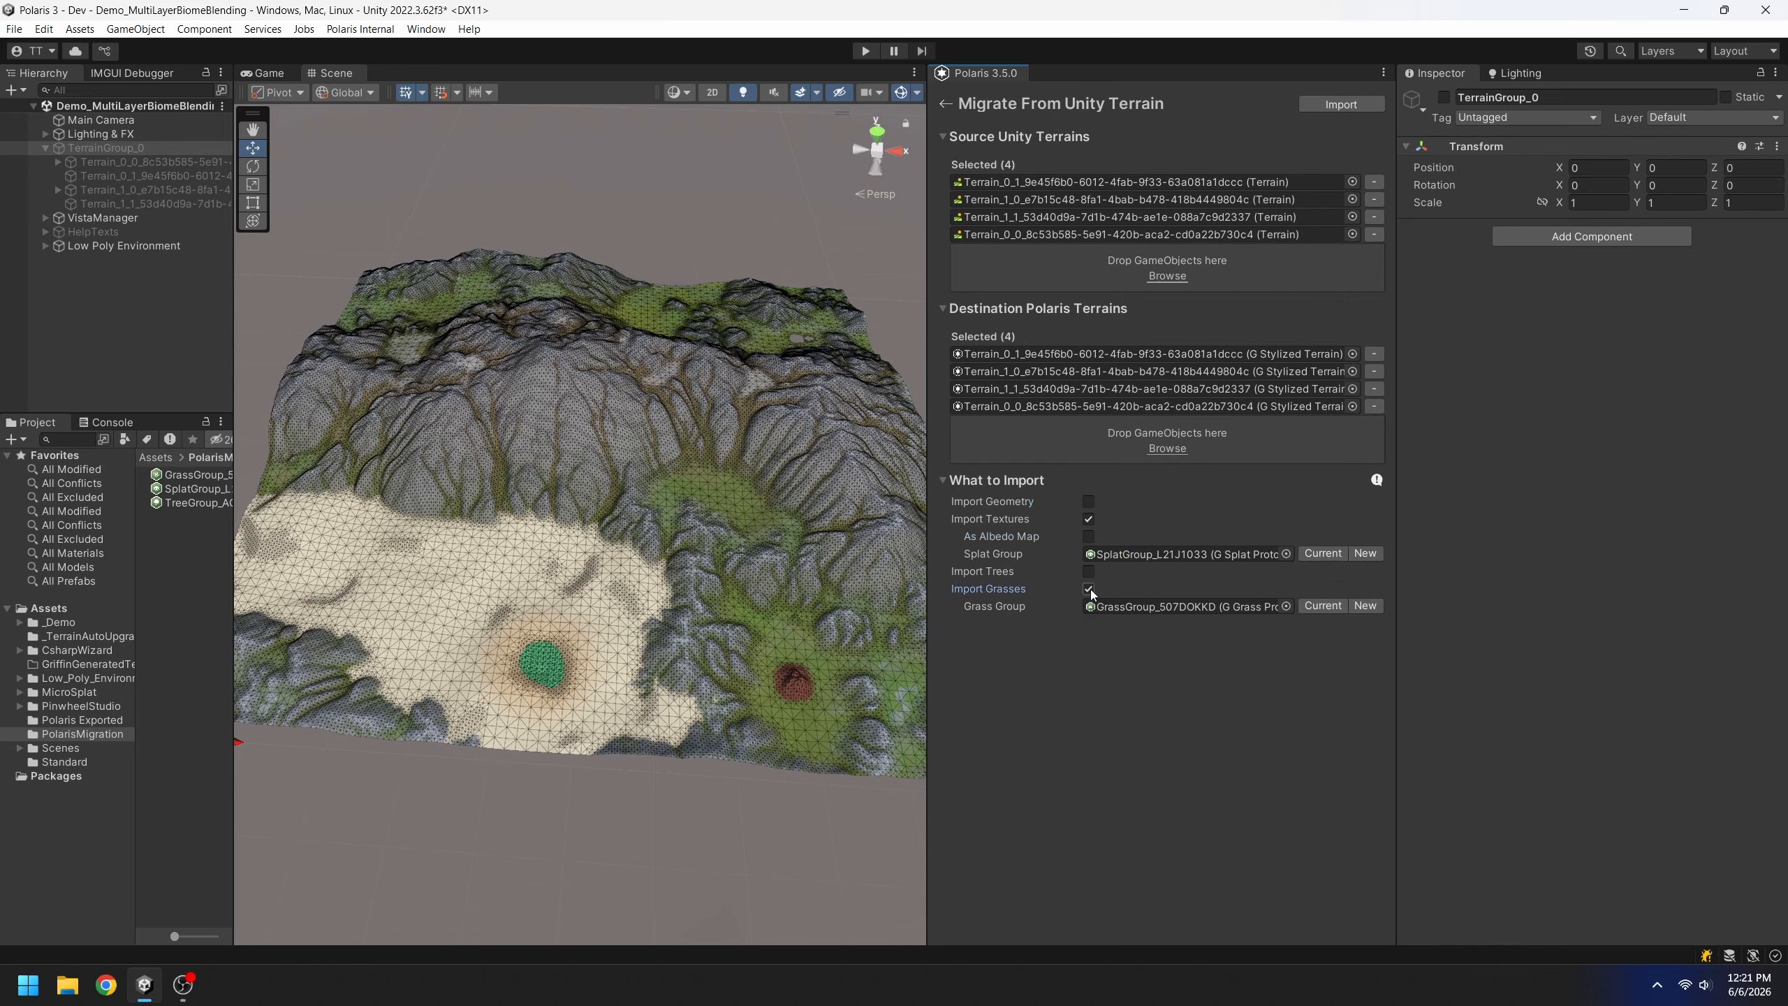
click(1088, 589)
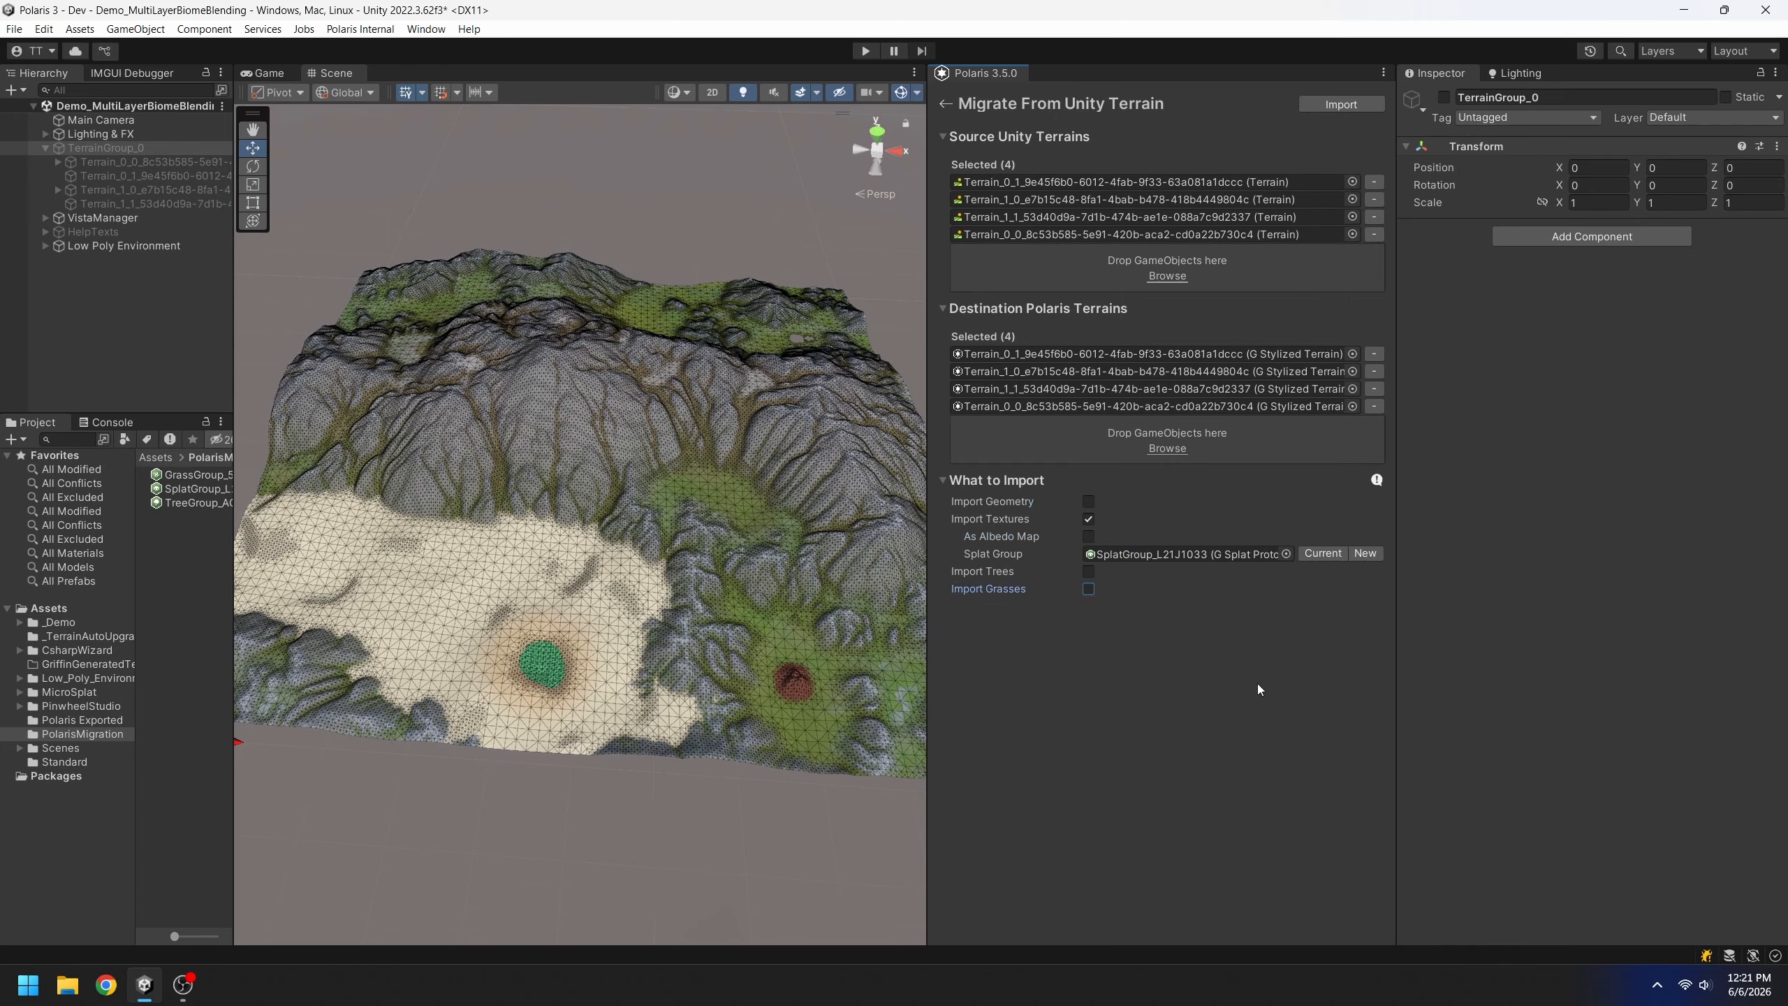
click(999, 537)
click(1088, 536)
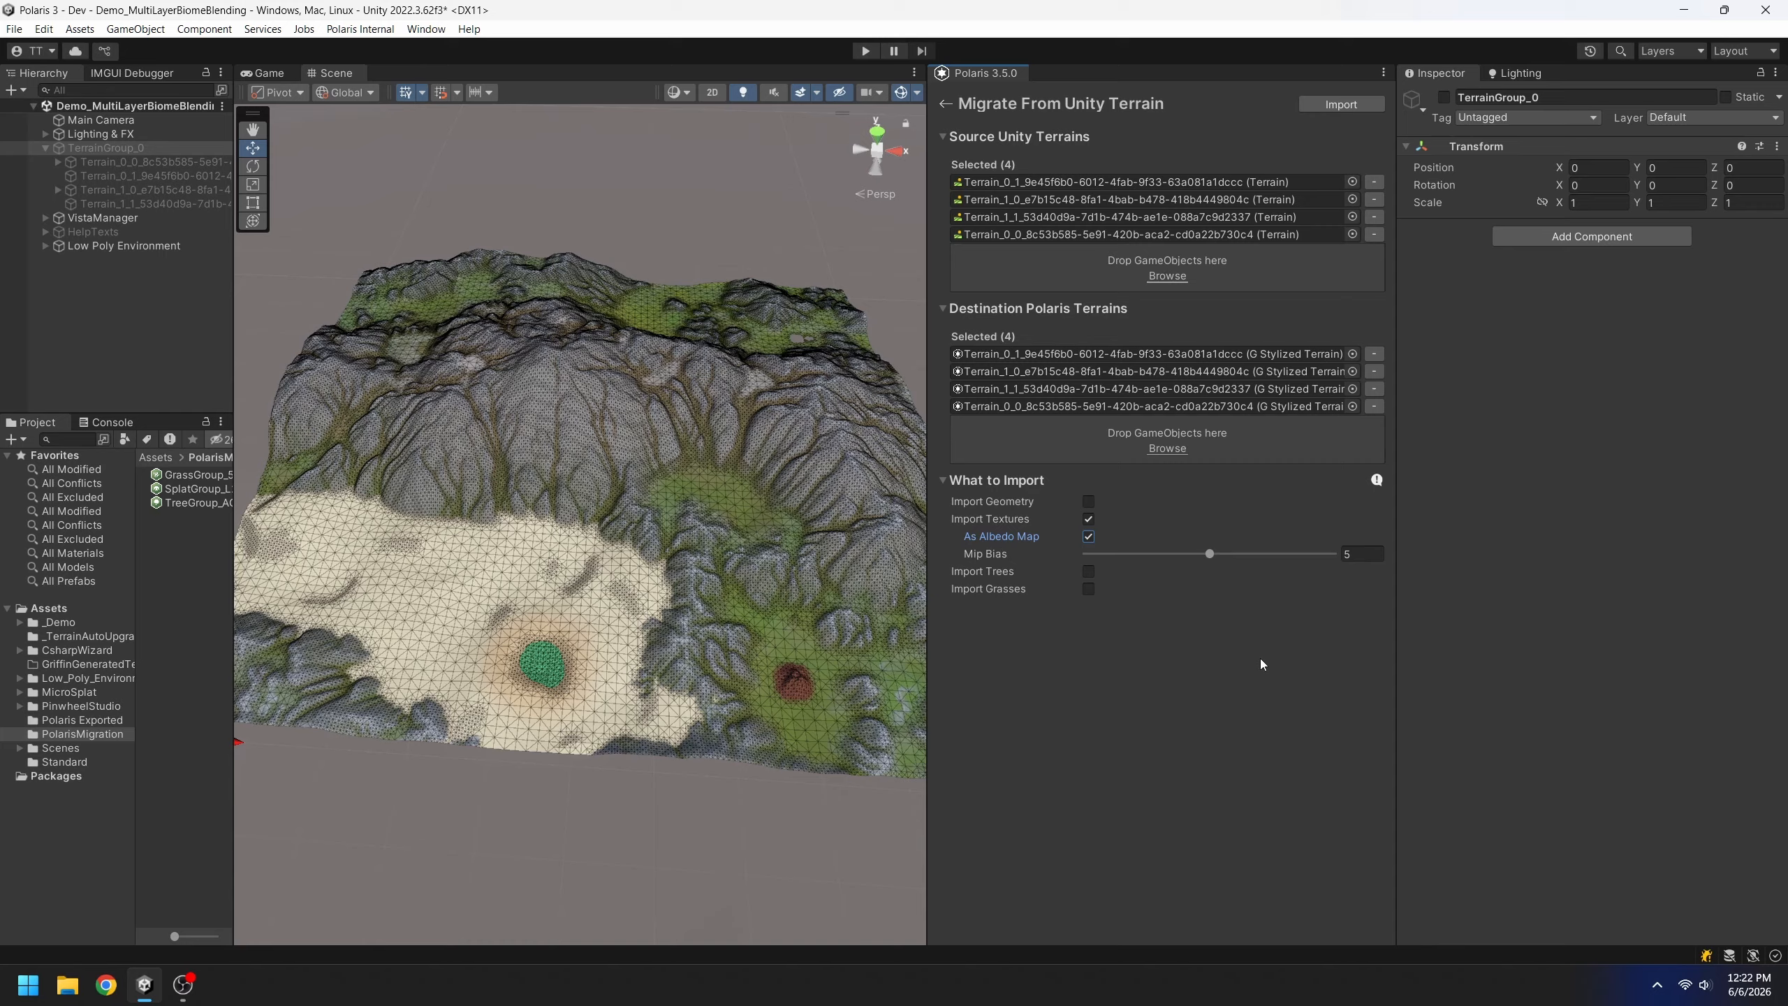
click(1017, 554)
Set the albedo Mip Bias to 0 and switch the Scene view back to plain Shaded
drag(1210, 554, 1060, 555)
click(678, 92)
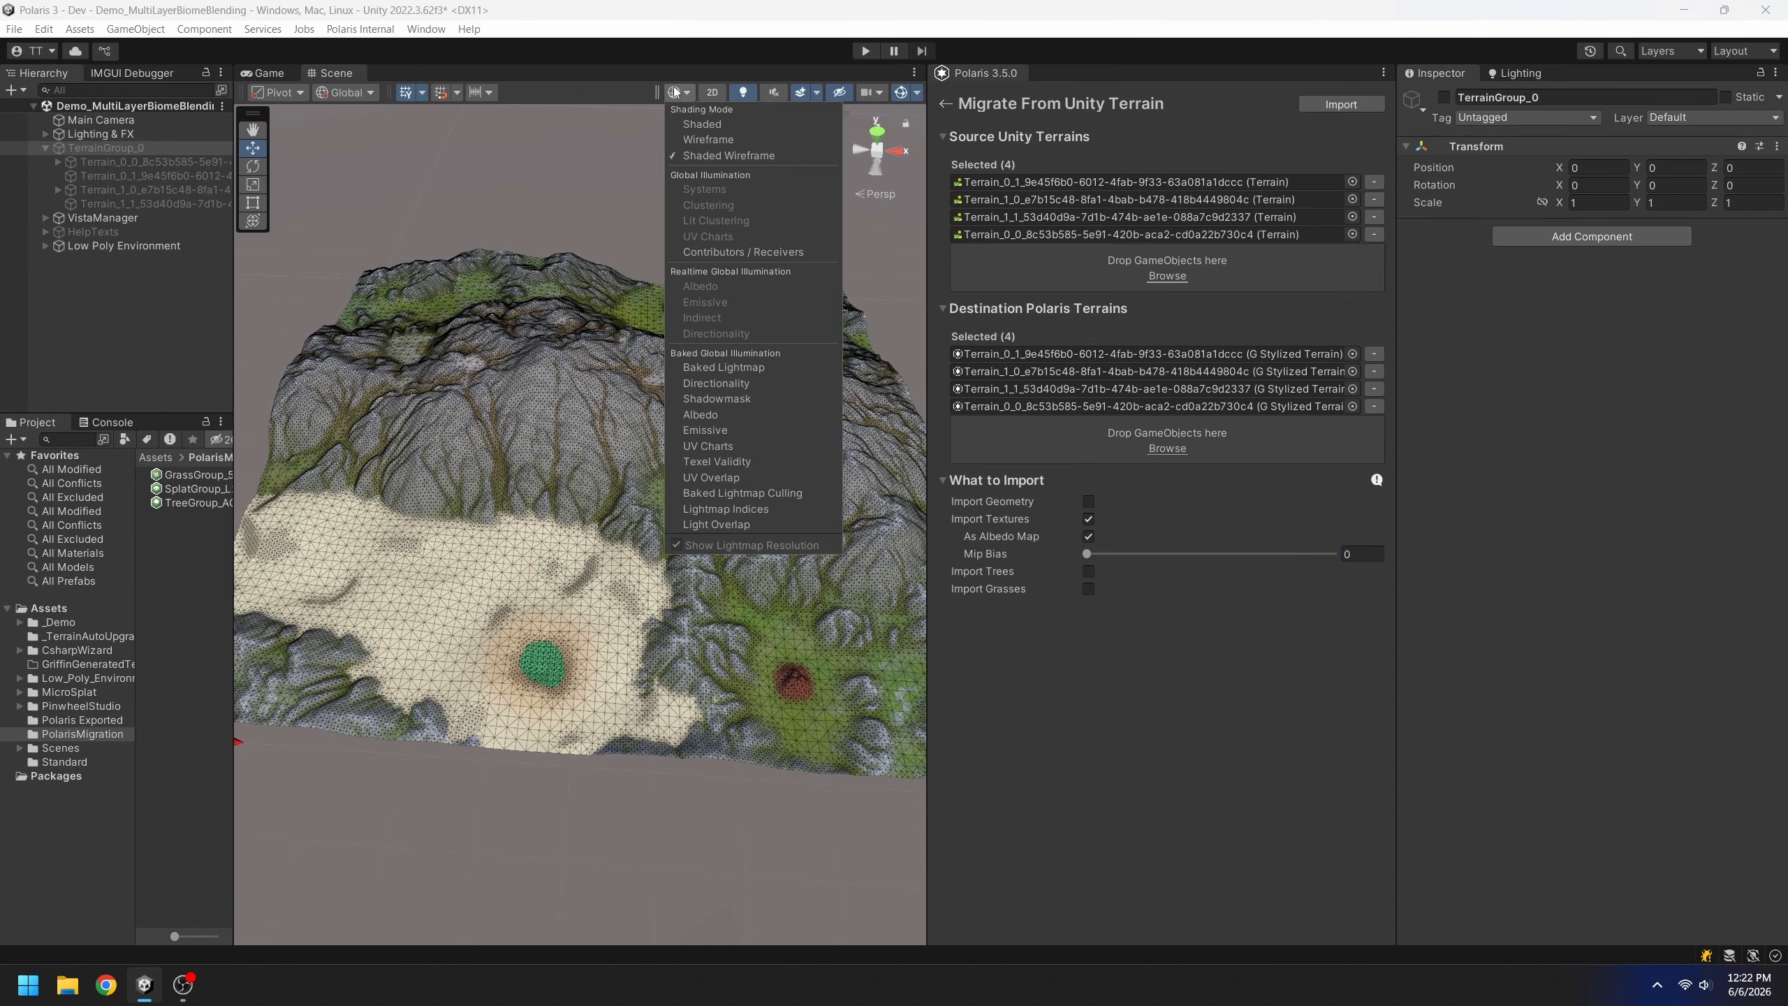
click(702, 123)
Look over the oasis lake, the forest by the red mound and the rocky ridge
mouse_move(735, 519)
middle_down()
mouse_move(724, 707)
mouse_move(682, 456)
middle_up()
scroll(681, 455, up, 5)
middle_drag(698, 606, 528, 553)
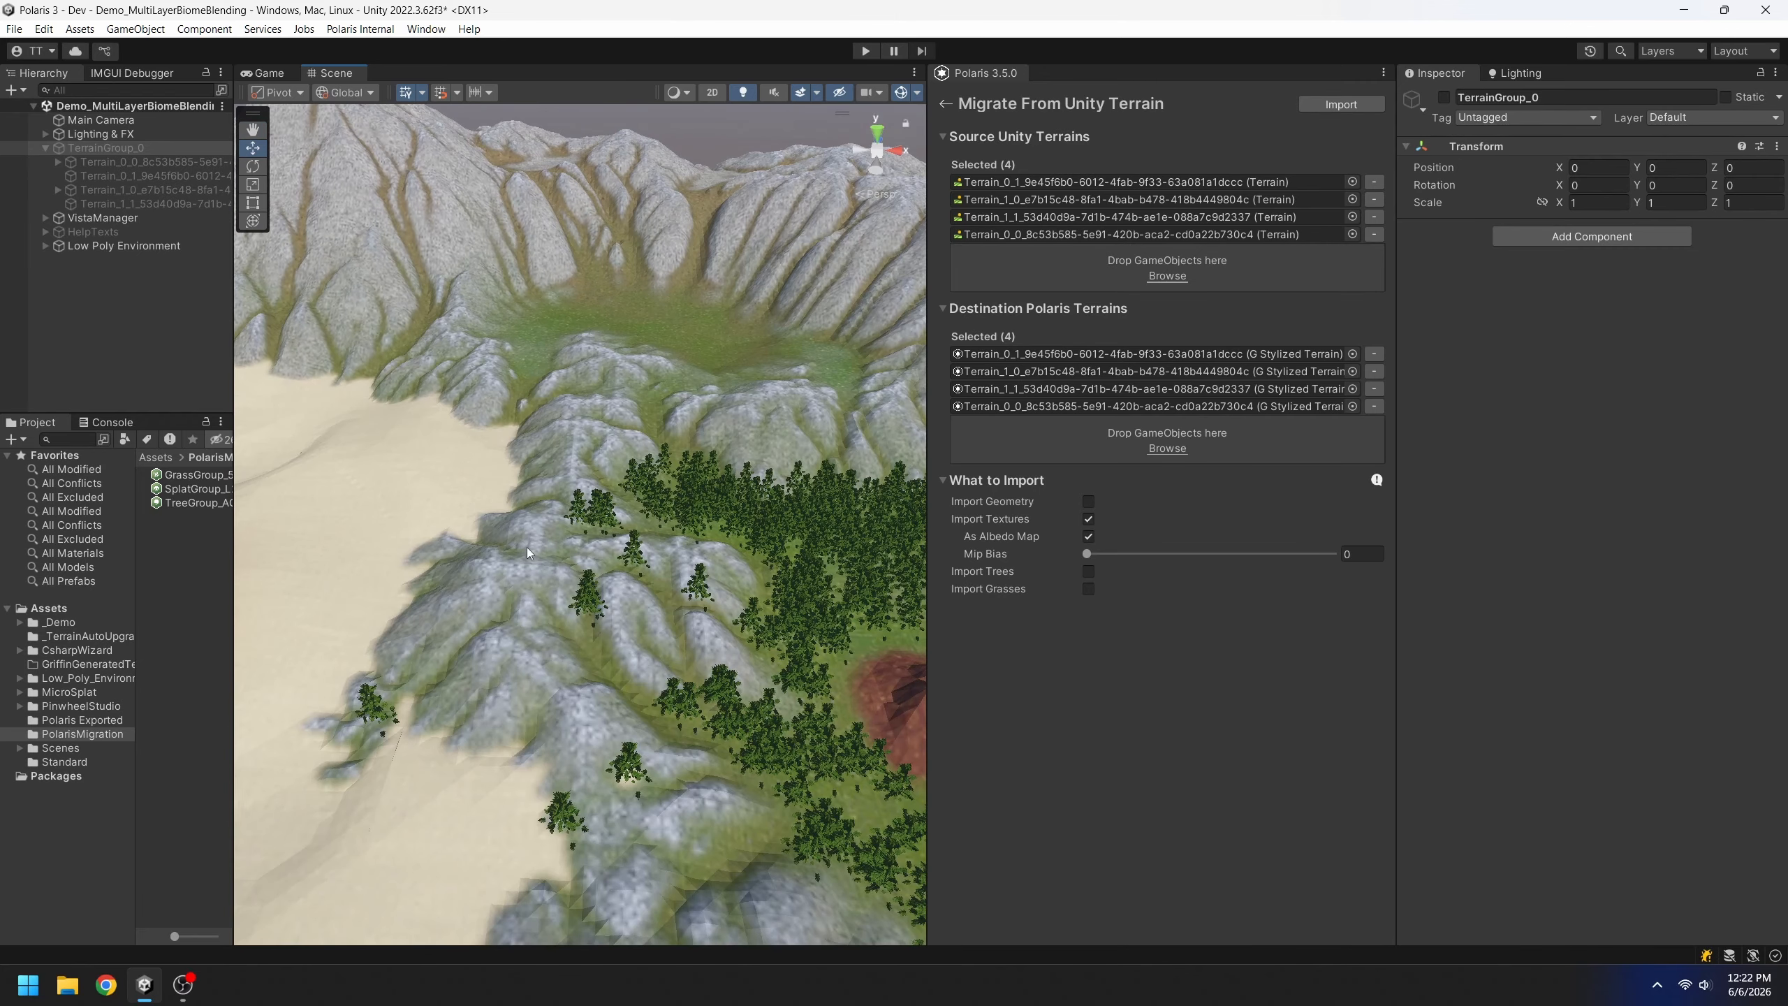
middle_drag(799, 609, 421, 528)
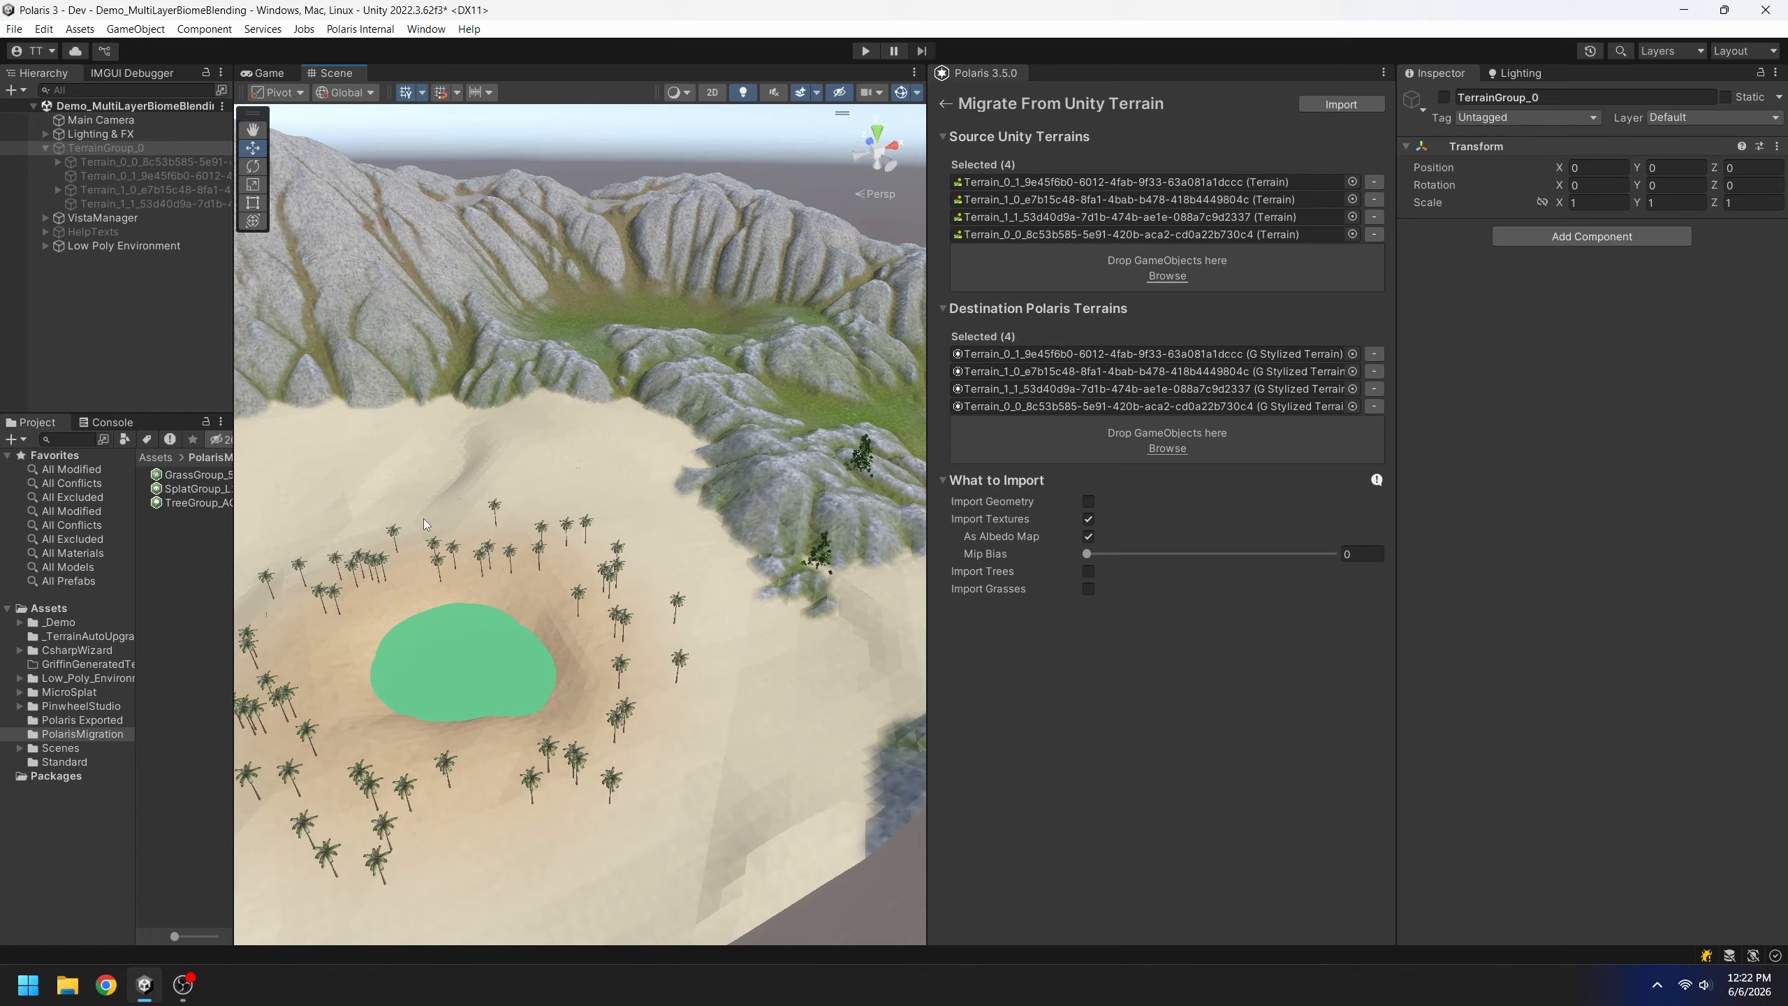
right_drag(425, 524, 643, 503)
scroll(644, 502, up, 3)
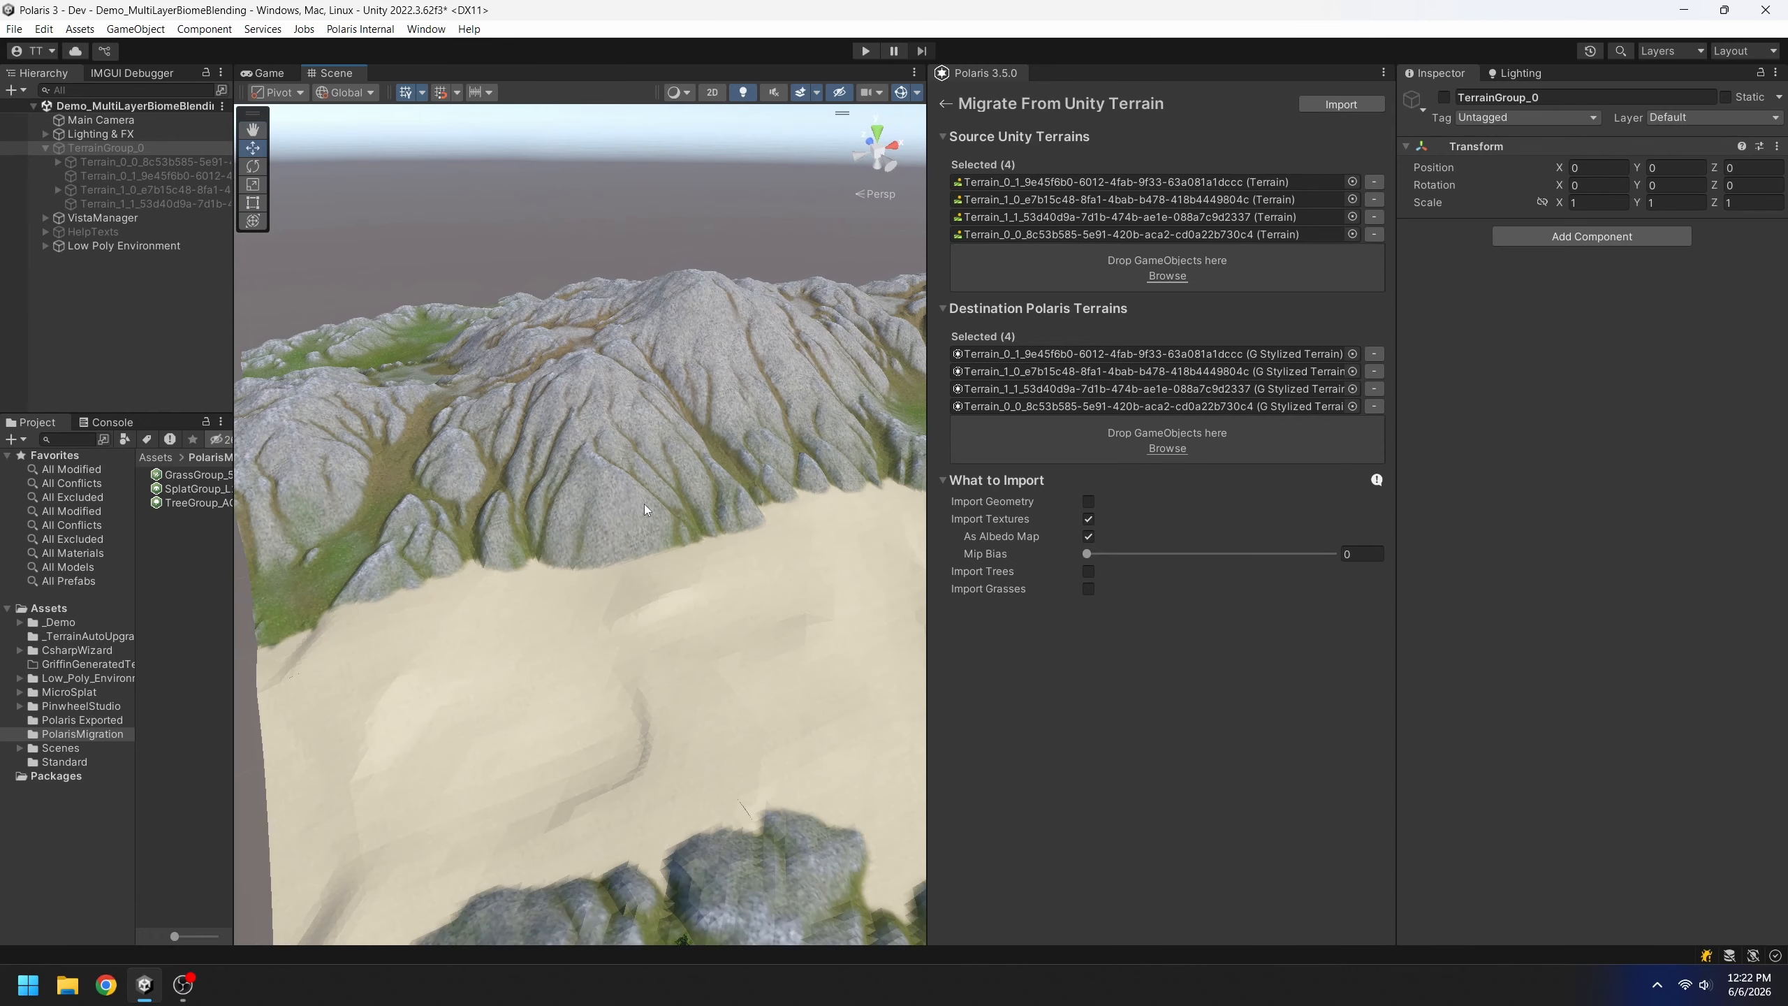
right_drag(759, 538, 772, 528)
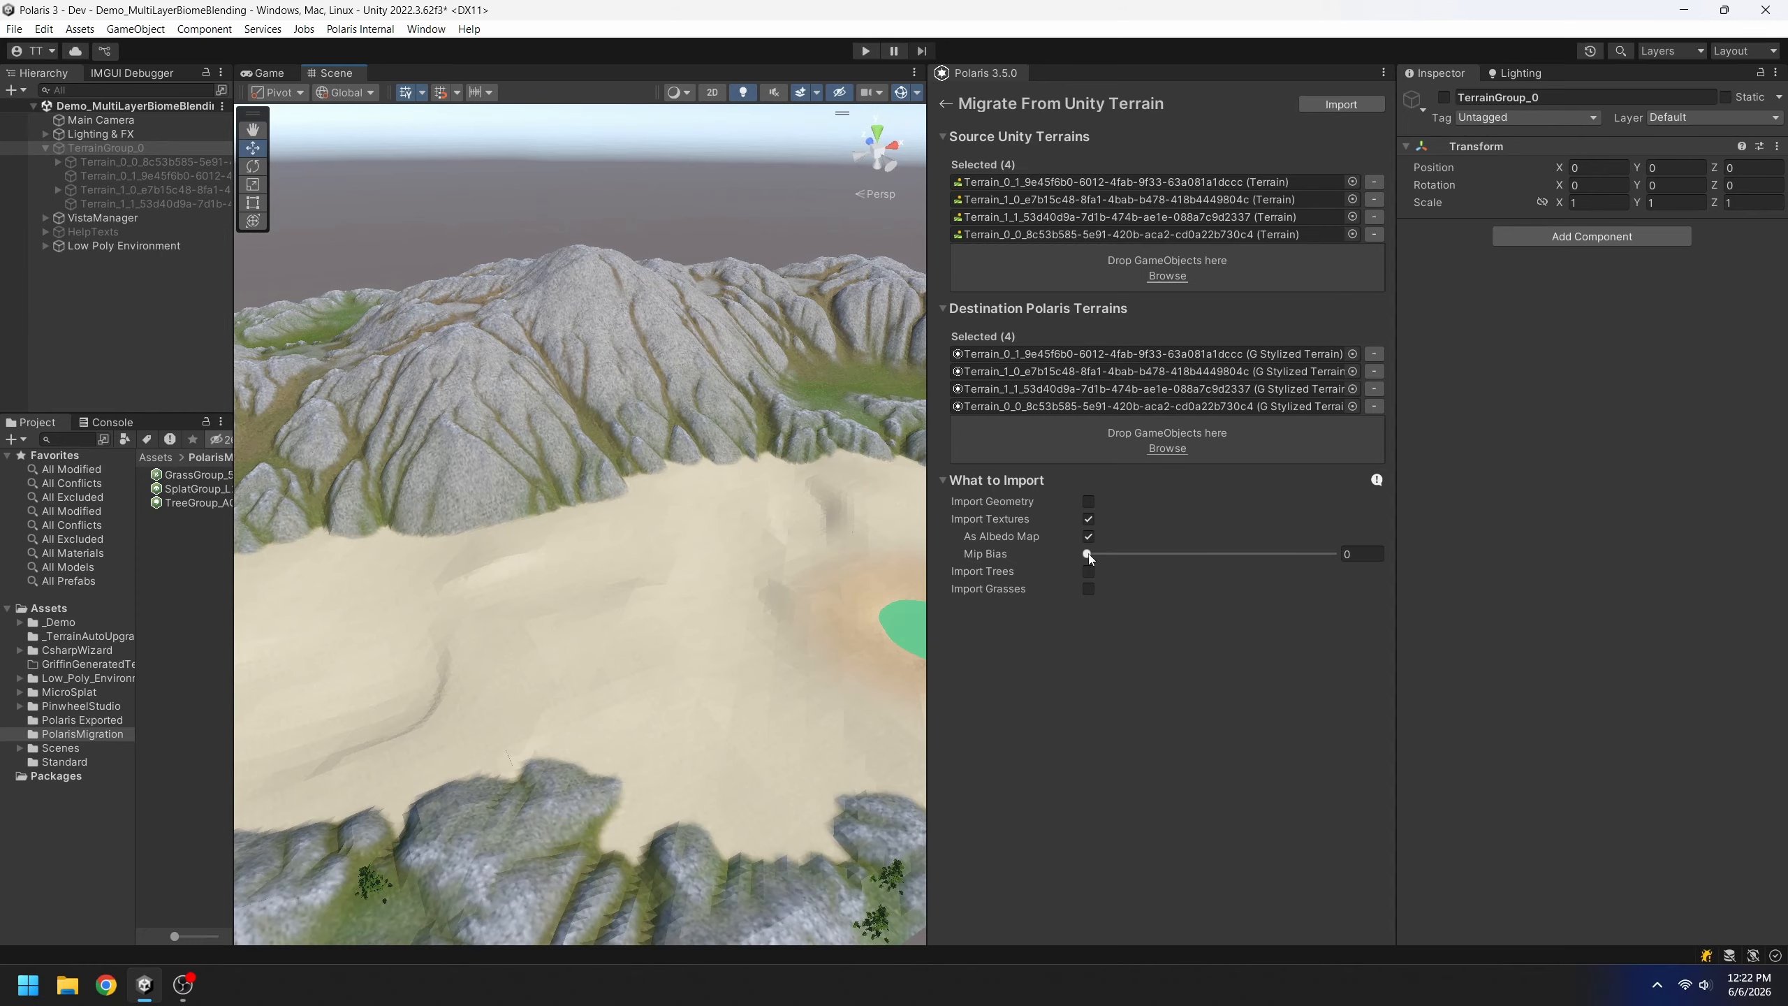
Set the albedo Mip Bias to 10 and run the import to bake the albedo map
drag(1088, 556, 1390, 560)
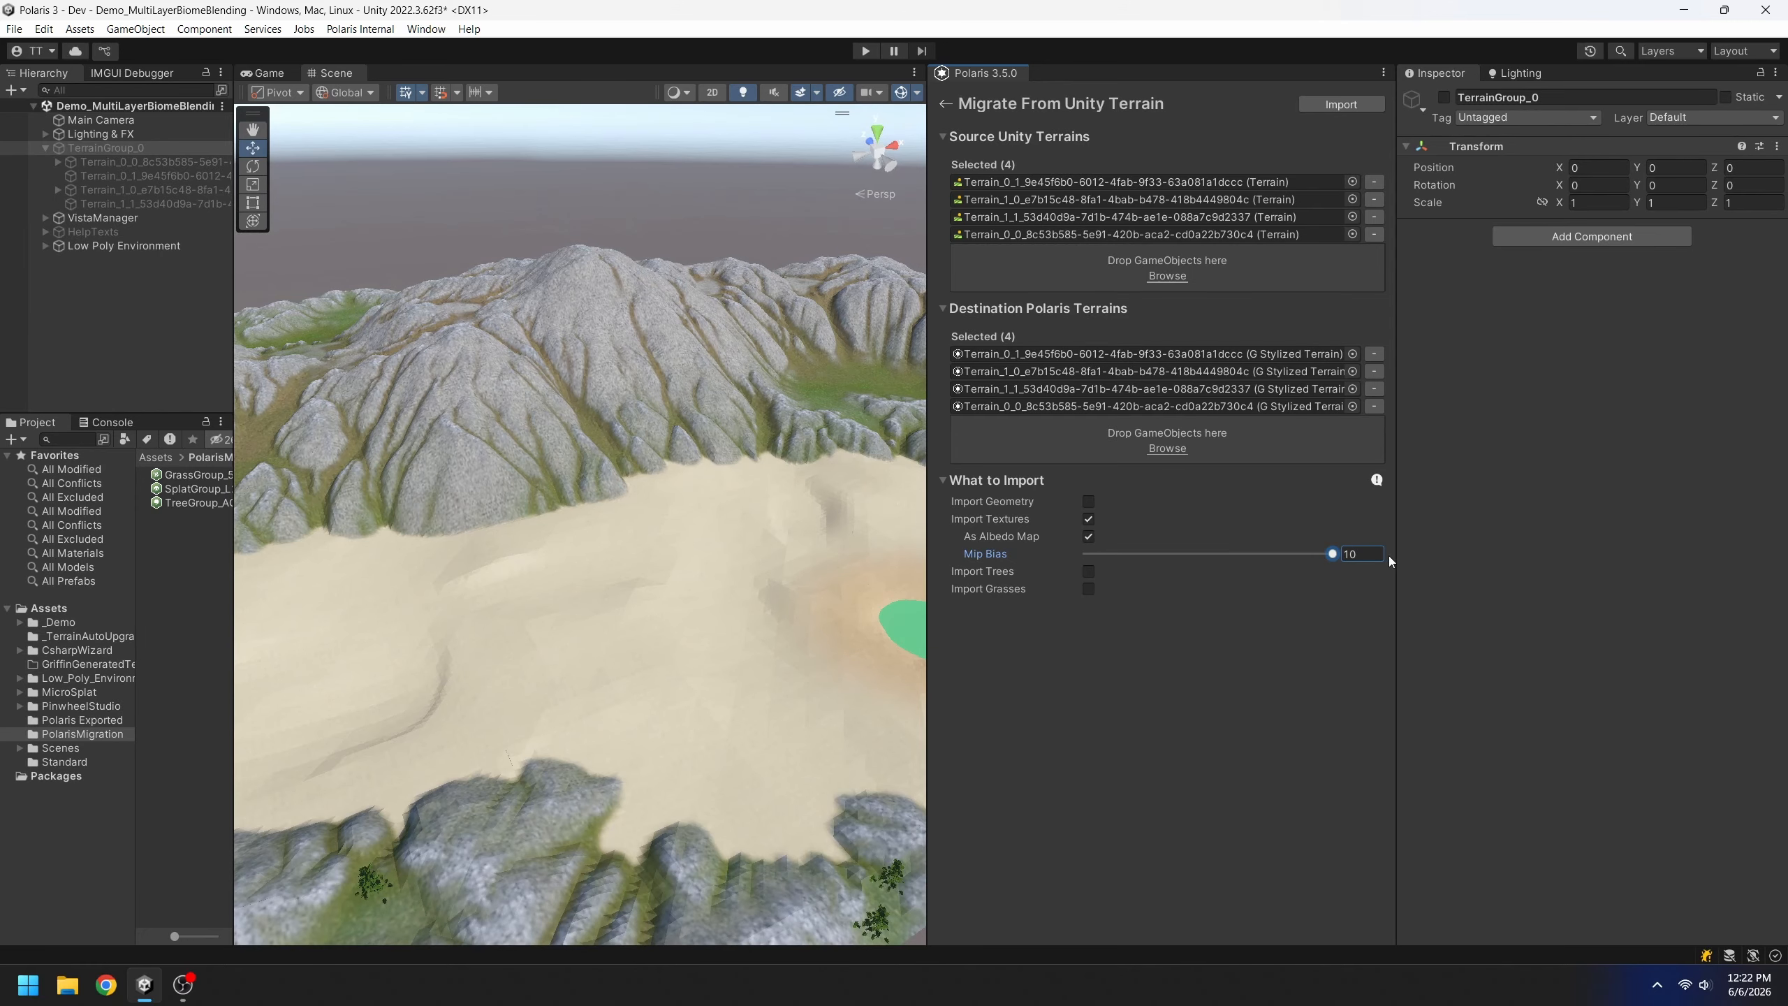
click(1339, 104)
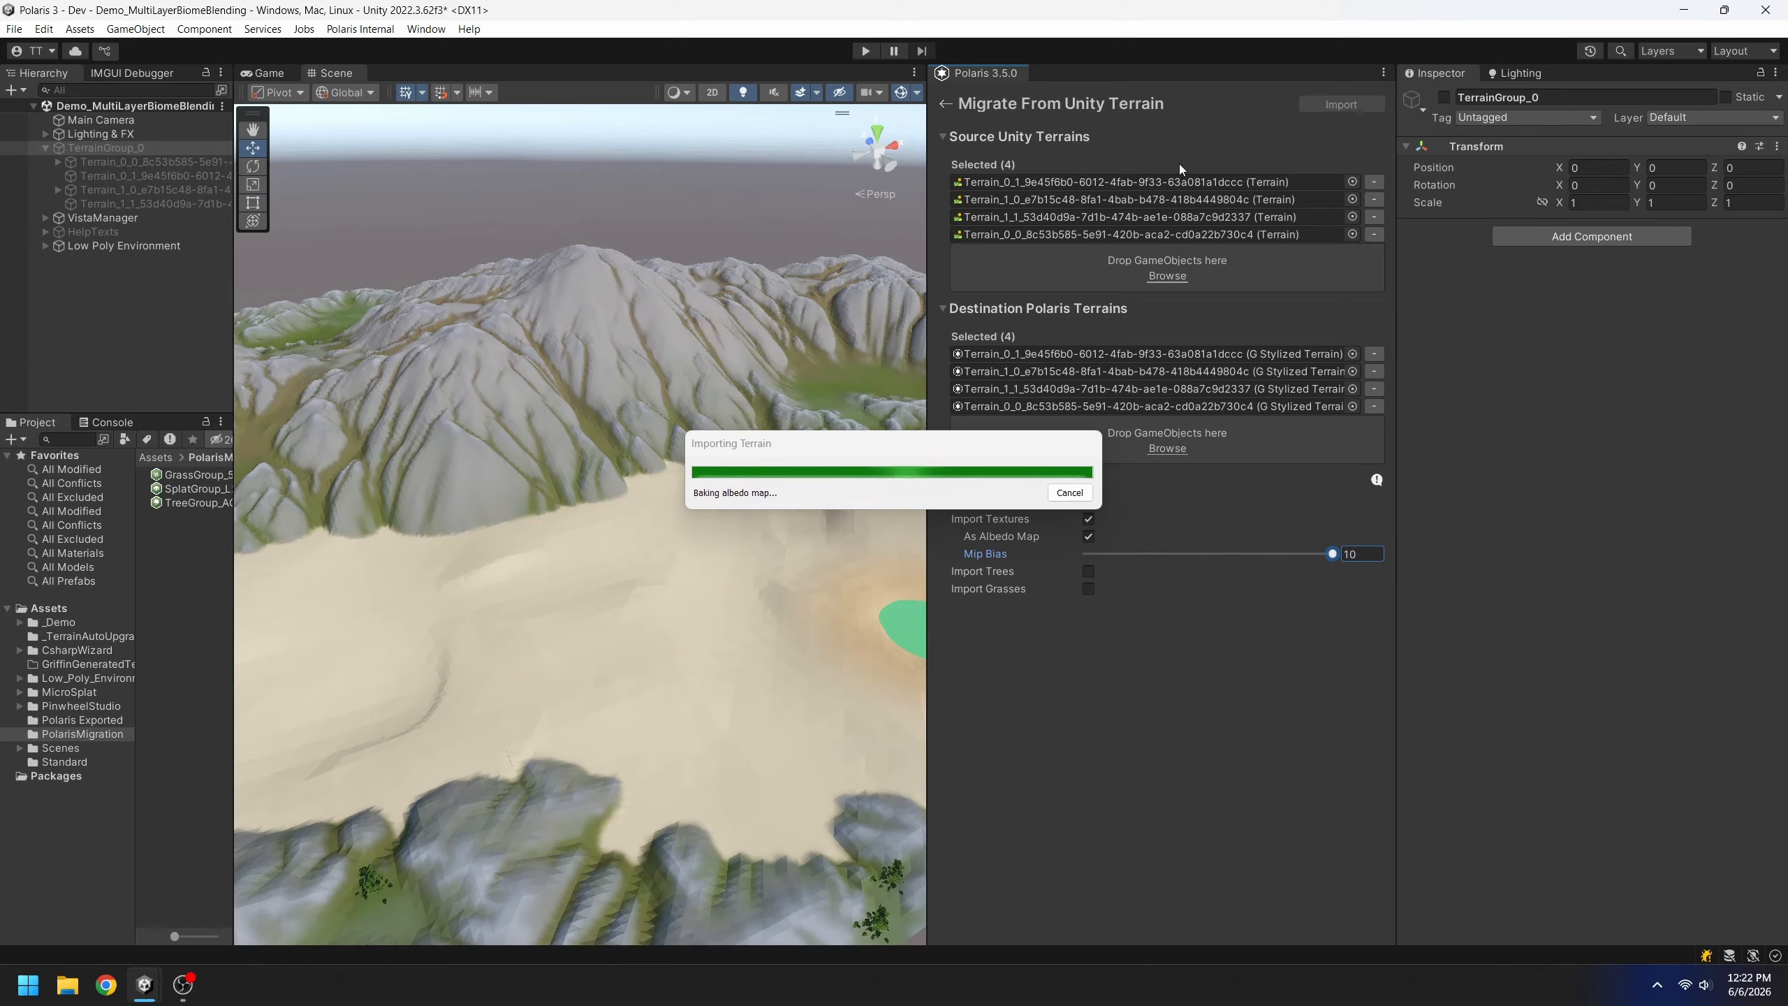
right_drag(685, 575, 771, 606)
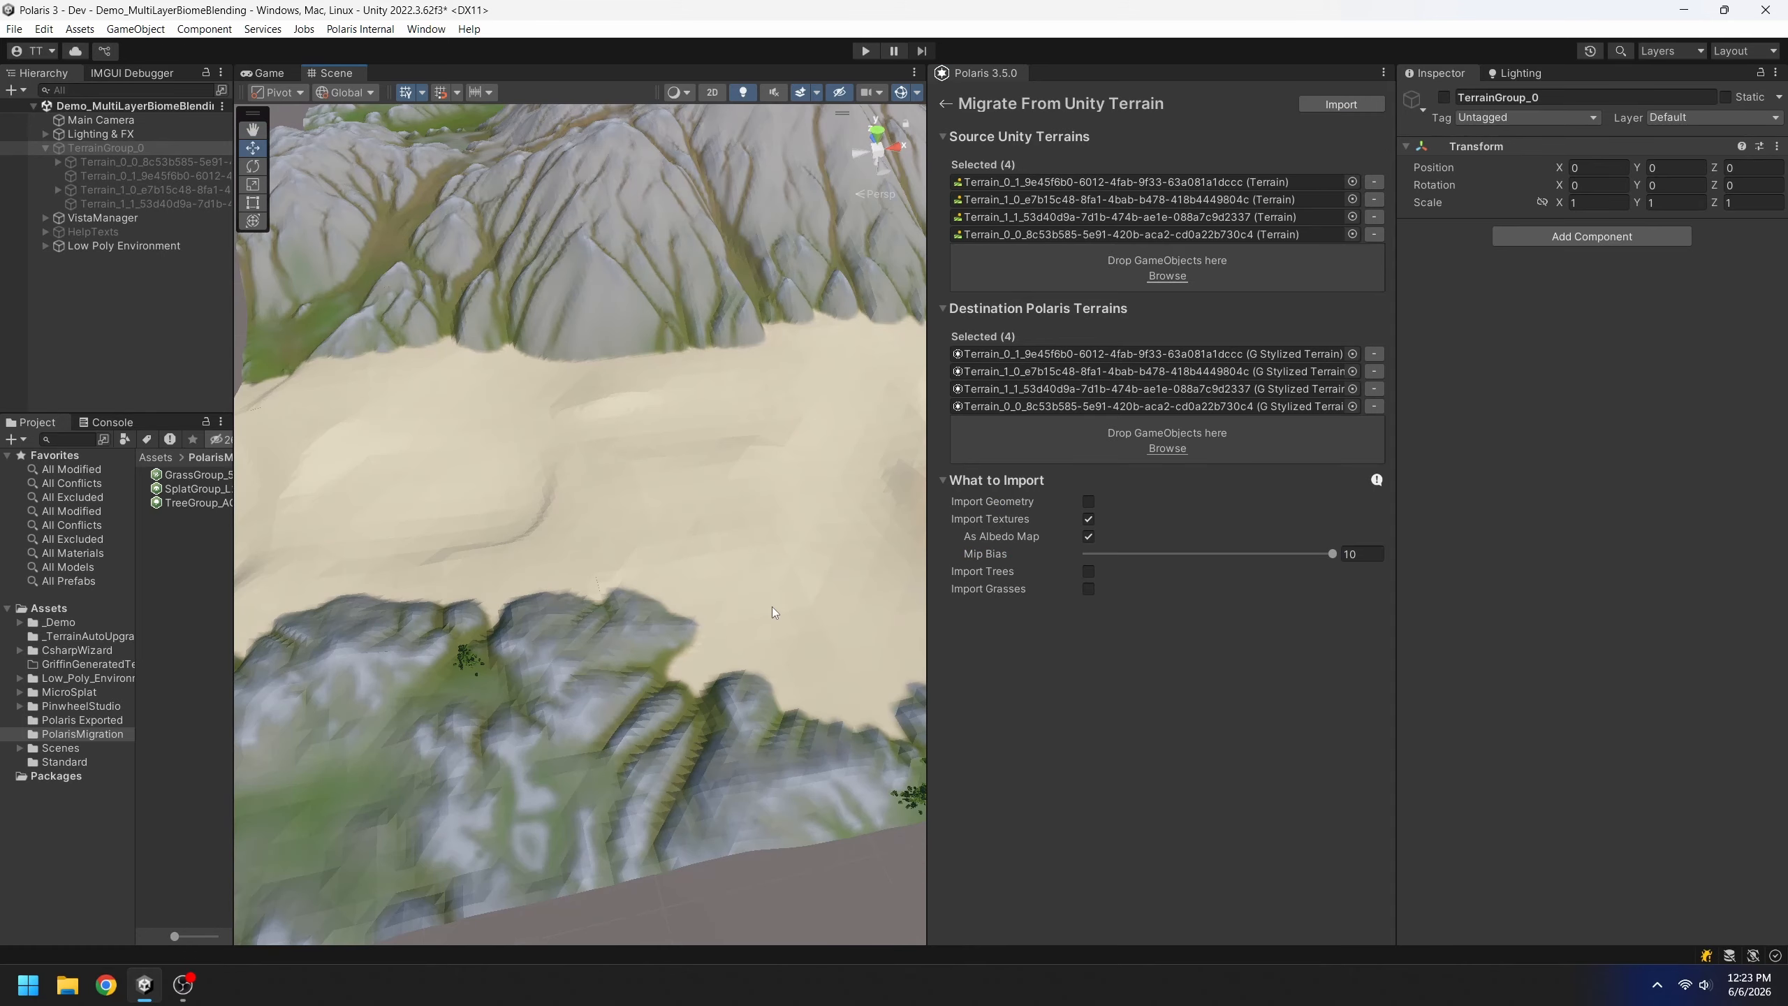
Inspect the imported terrain over the green pond, red-patch mountains and tree-covered slopes
right_drag(770, 505, 489, 479)
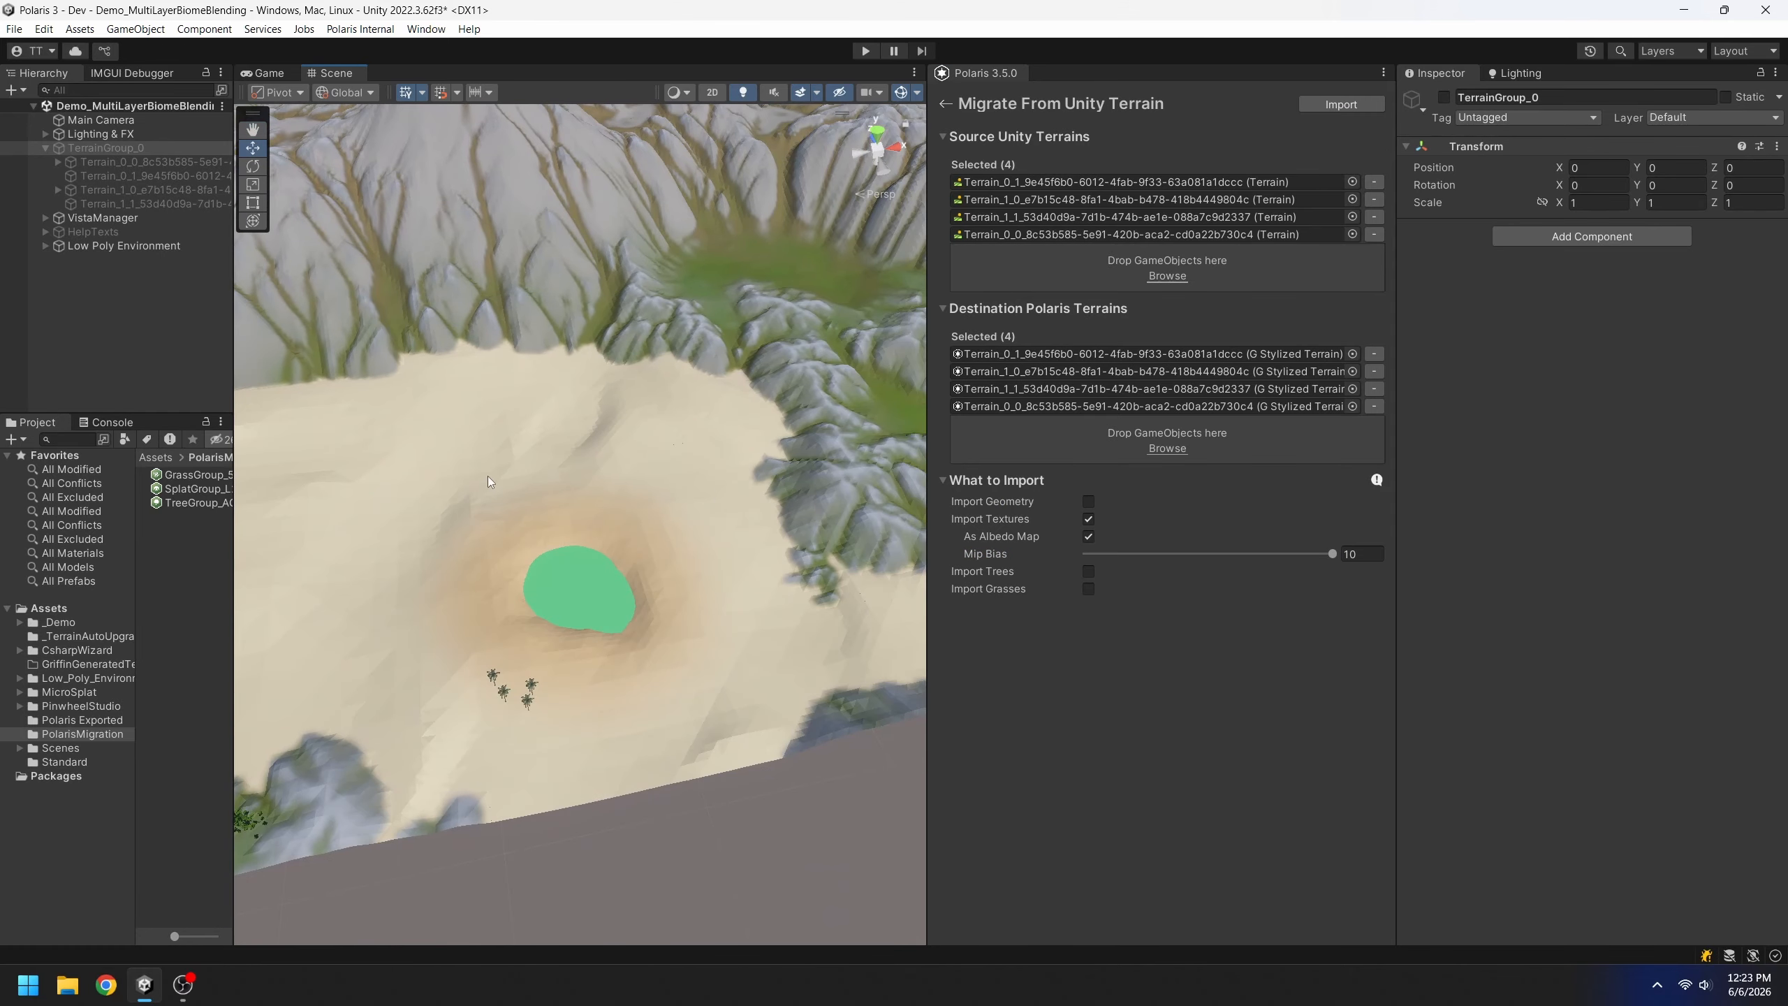
right_drag(795, 441, 498, 464)
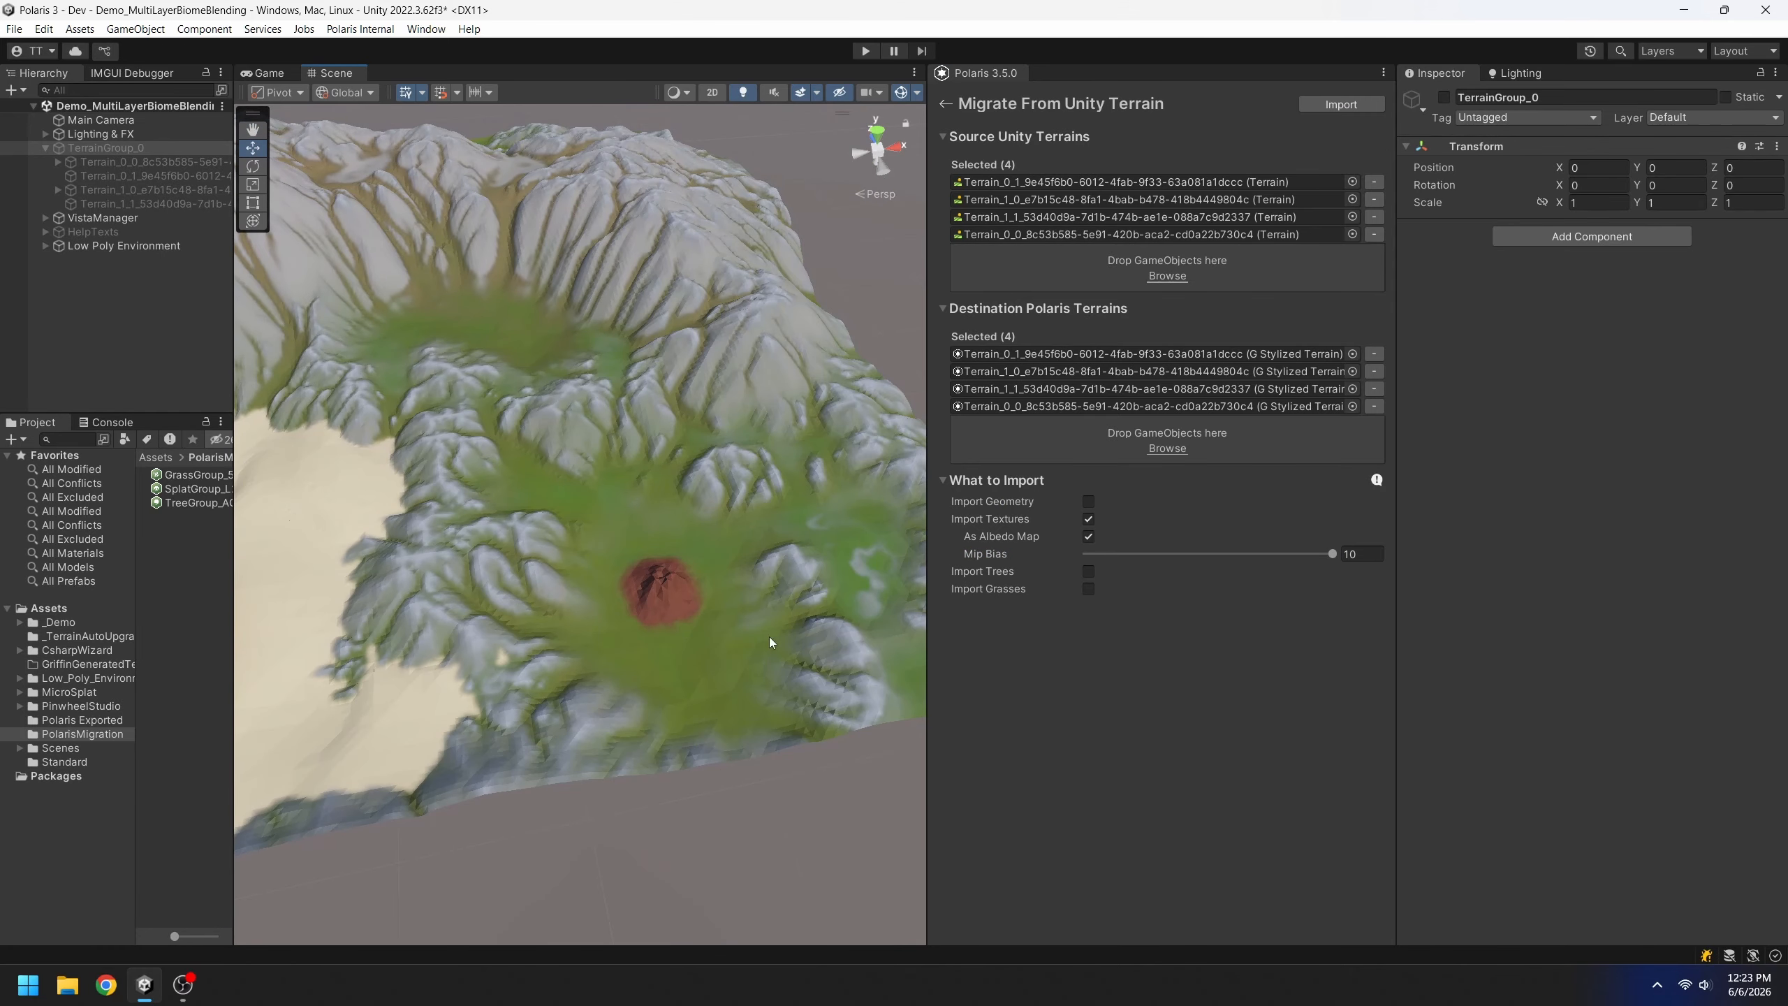
scroll(738, 379, up, 5)
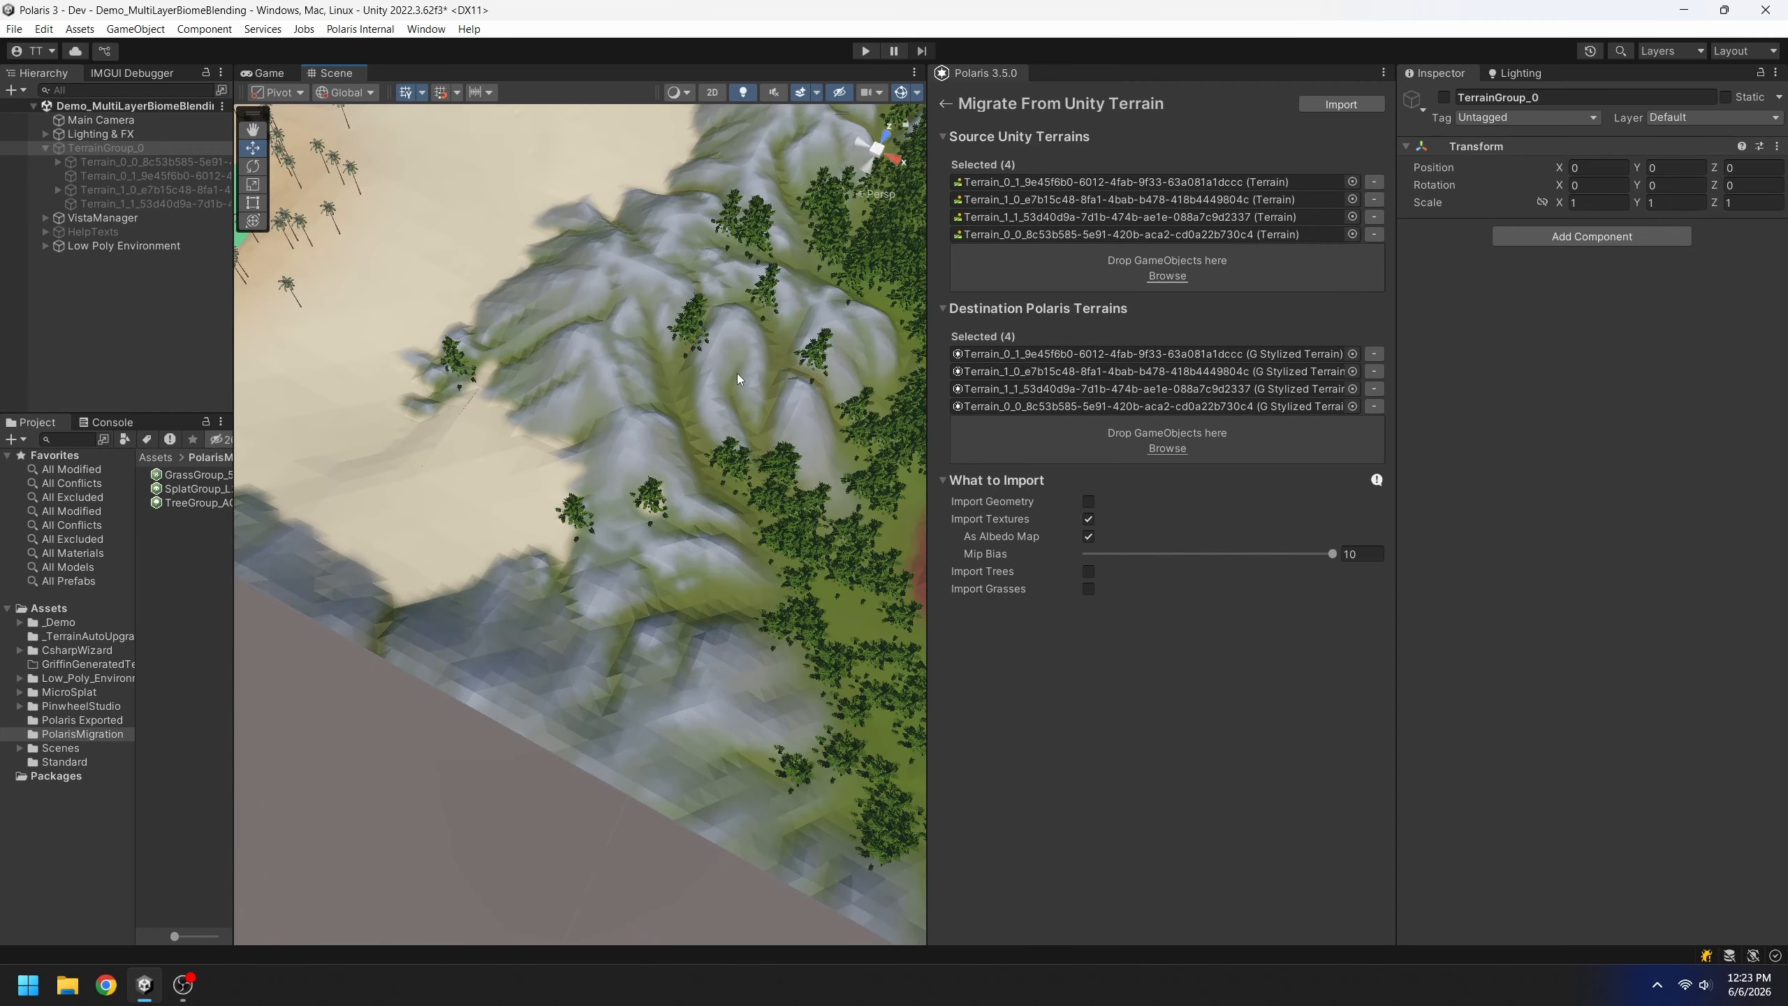
middle_drag(737, 379, 555, 604)
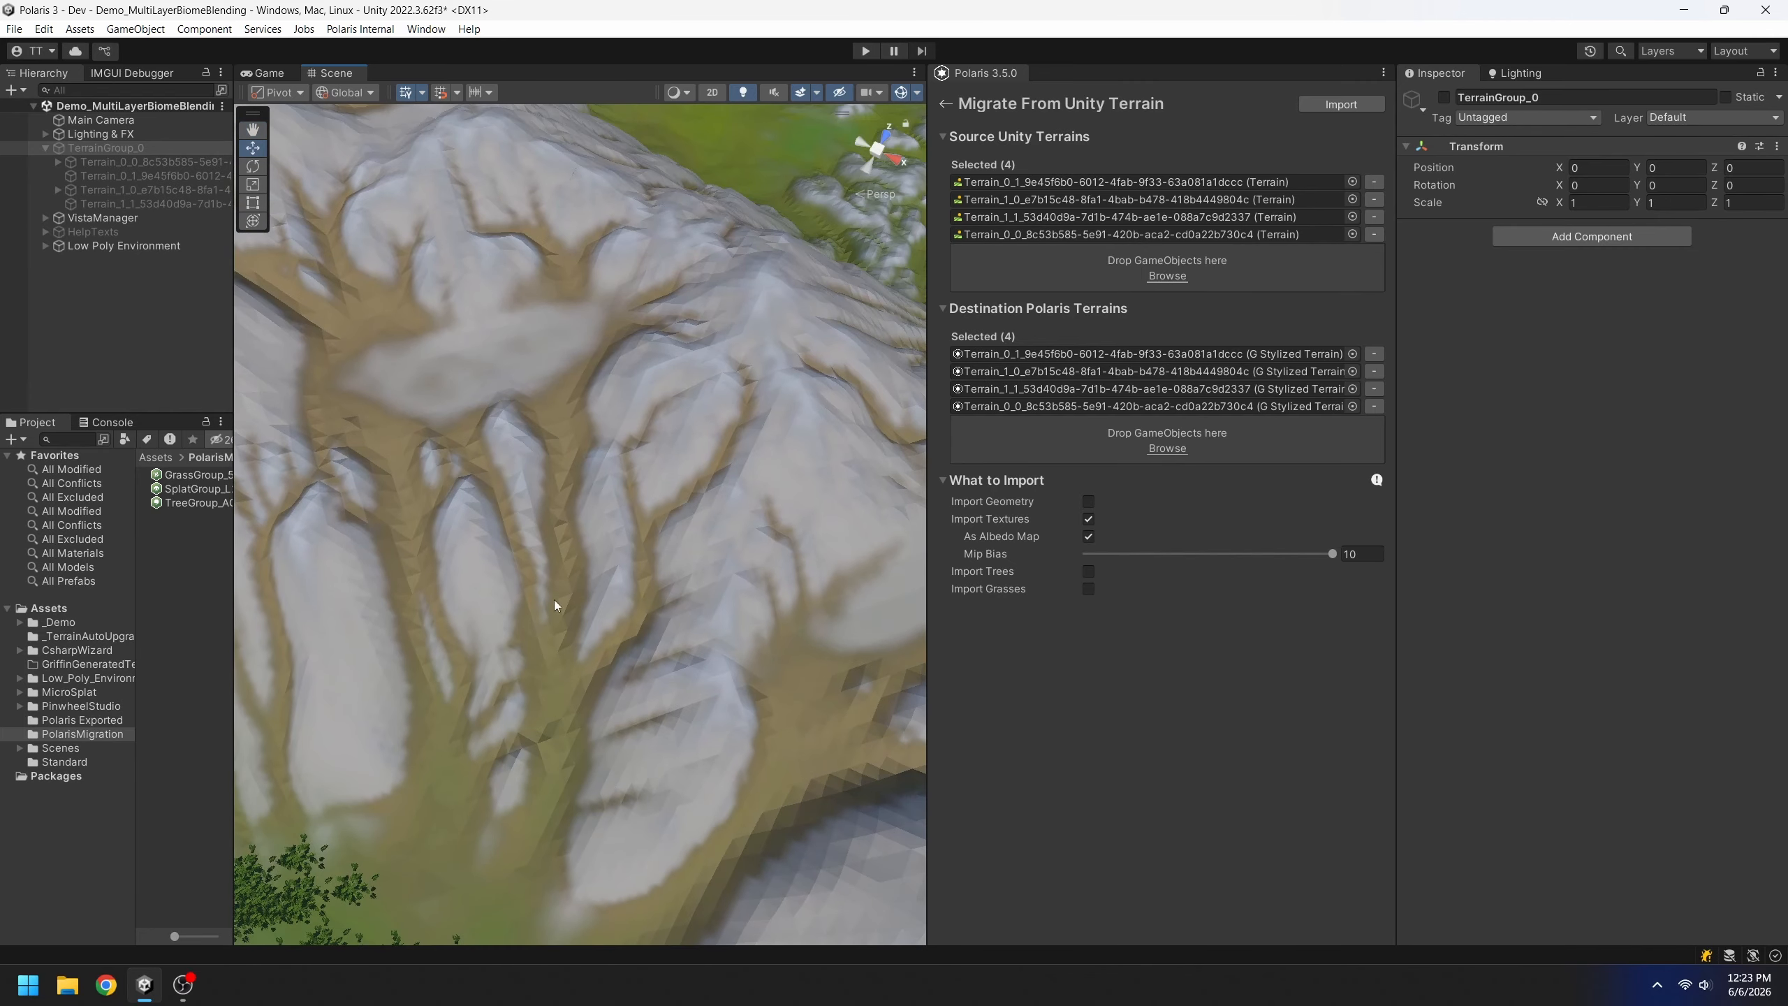
scroll(560, 592, down, 4)
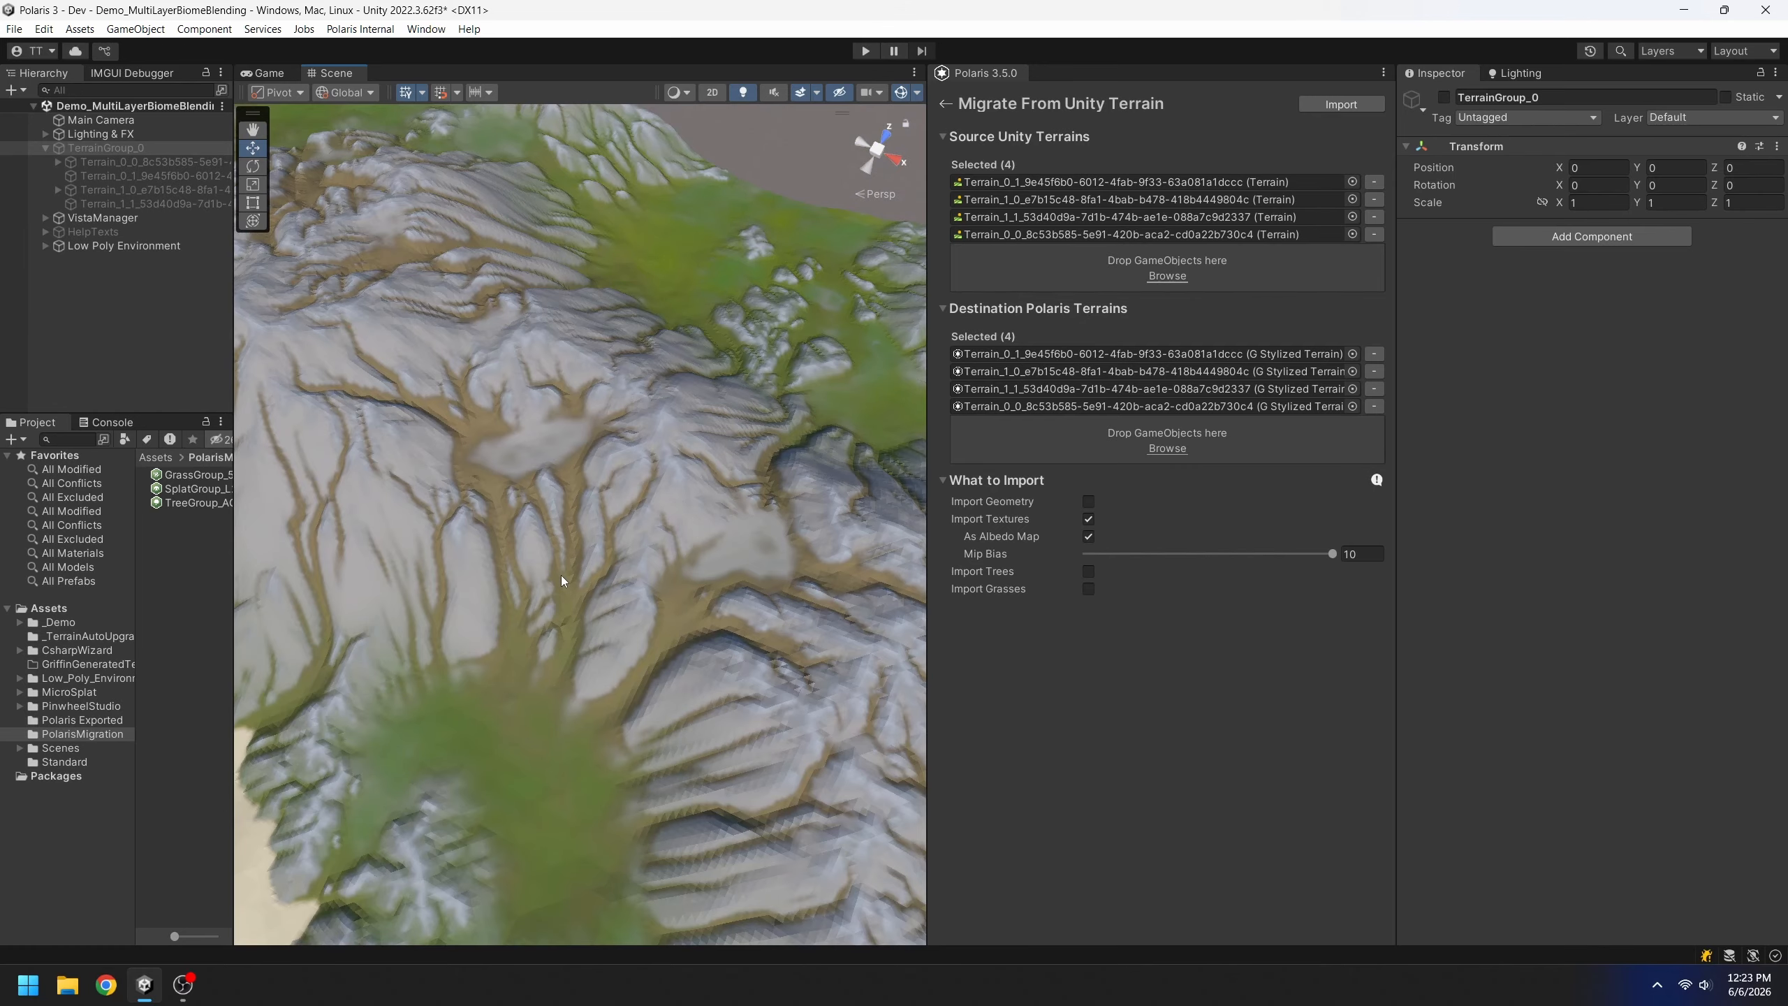
scroll(706, 461, down, 4)
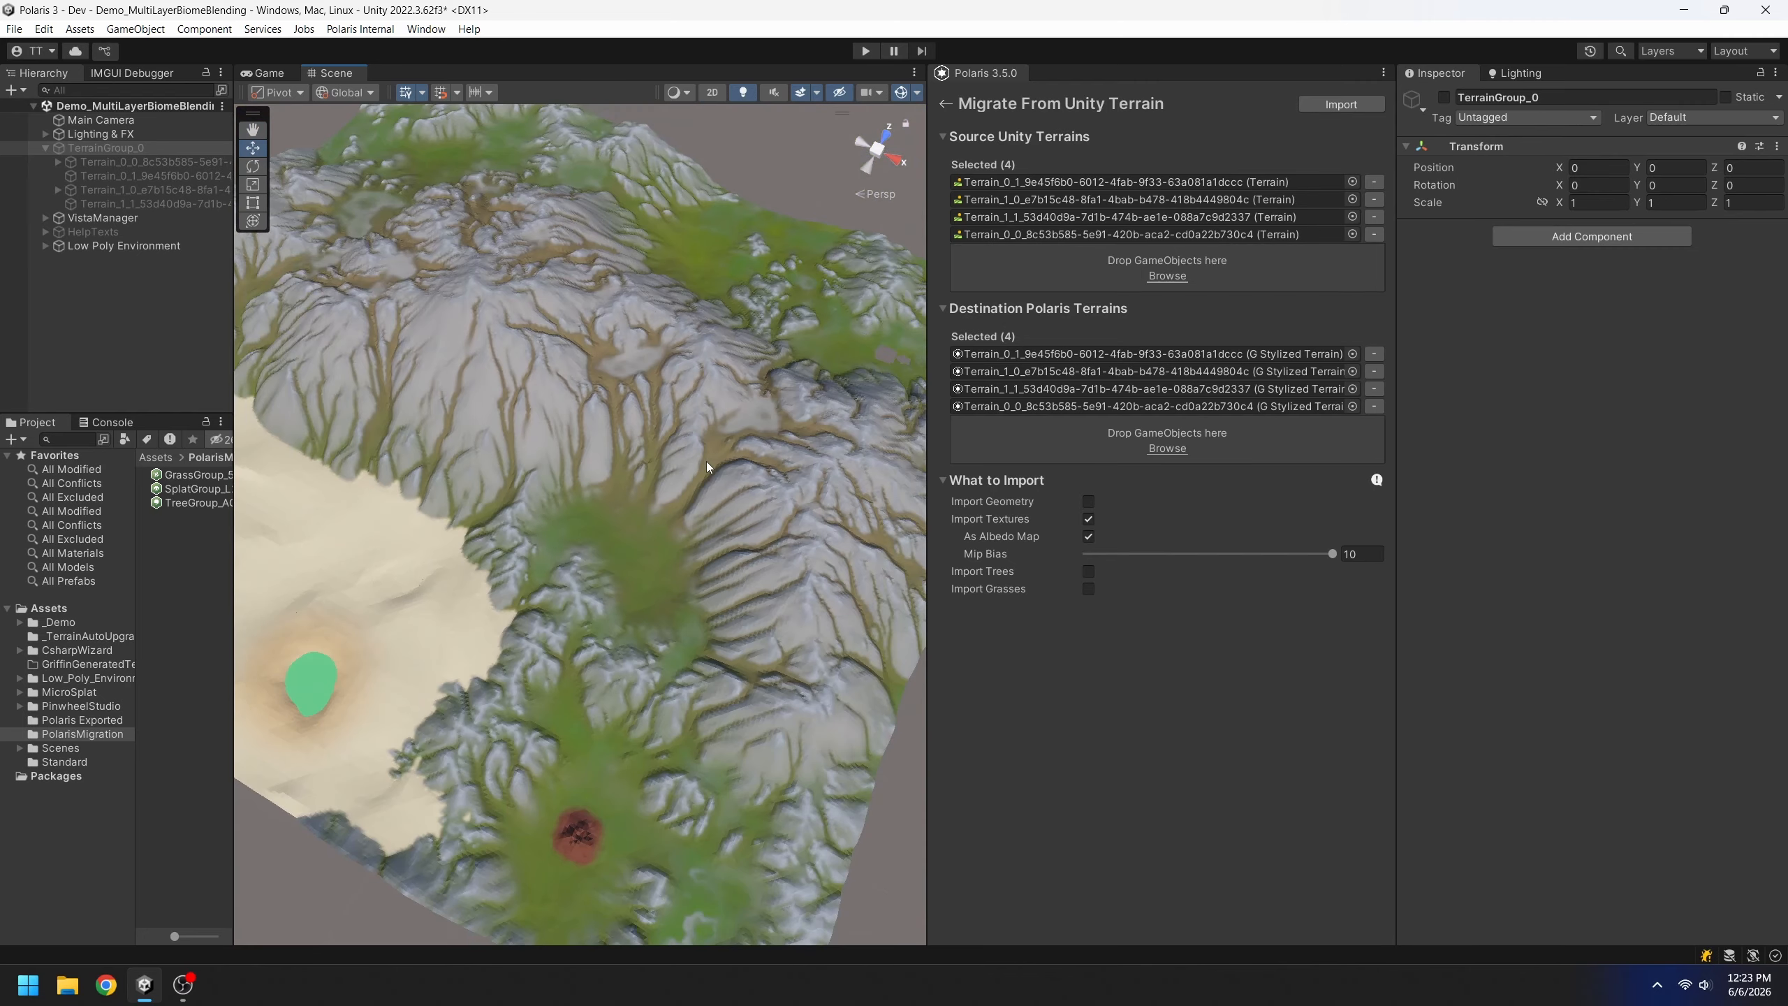
scroll(707, 461, down, 2)
Fly the camera low over the red patch and among the forested hills
alt+drag(701, 470, 753, 412)
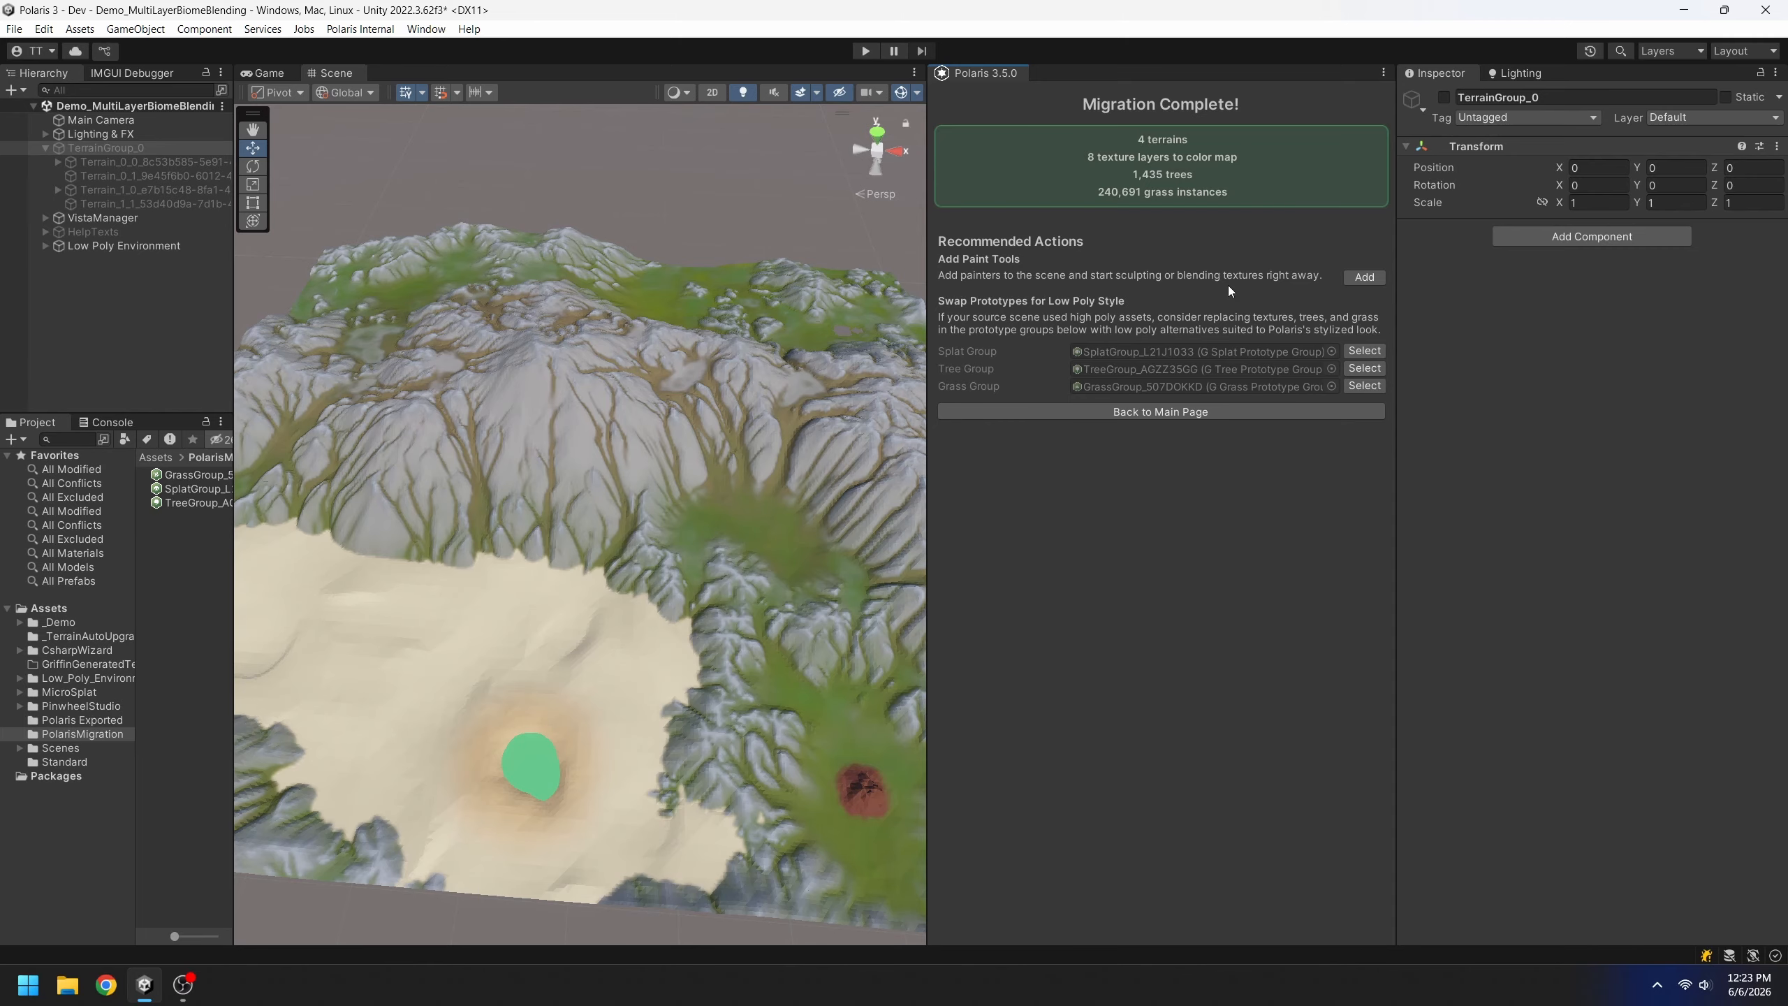
middle_drag(847, 716, 614, 473)
scroll(614, 473, up, 5)
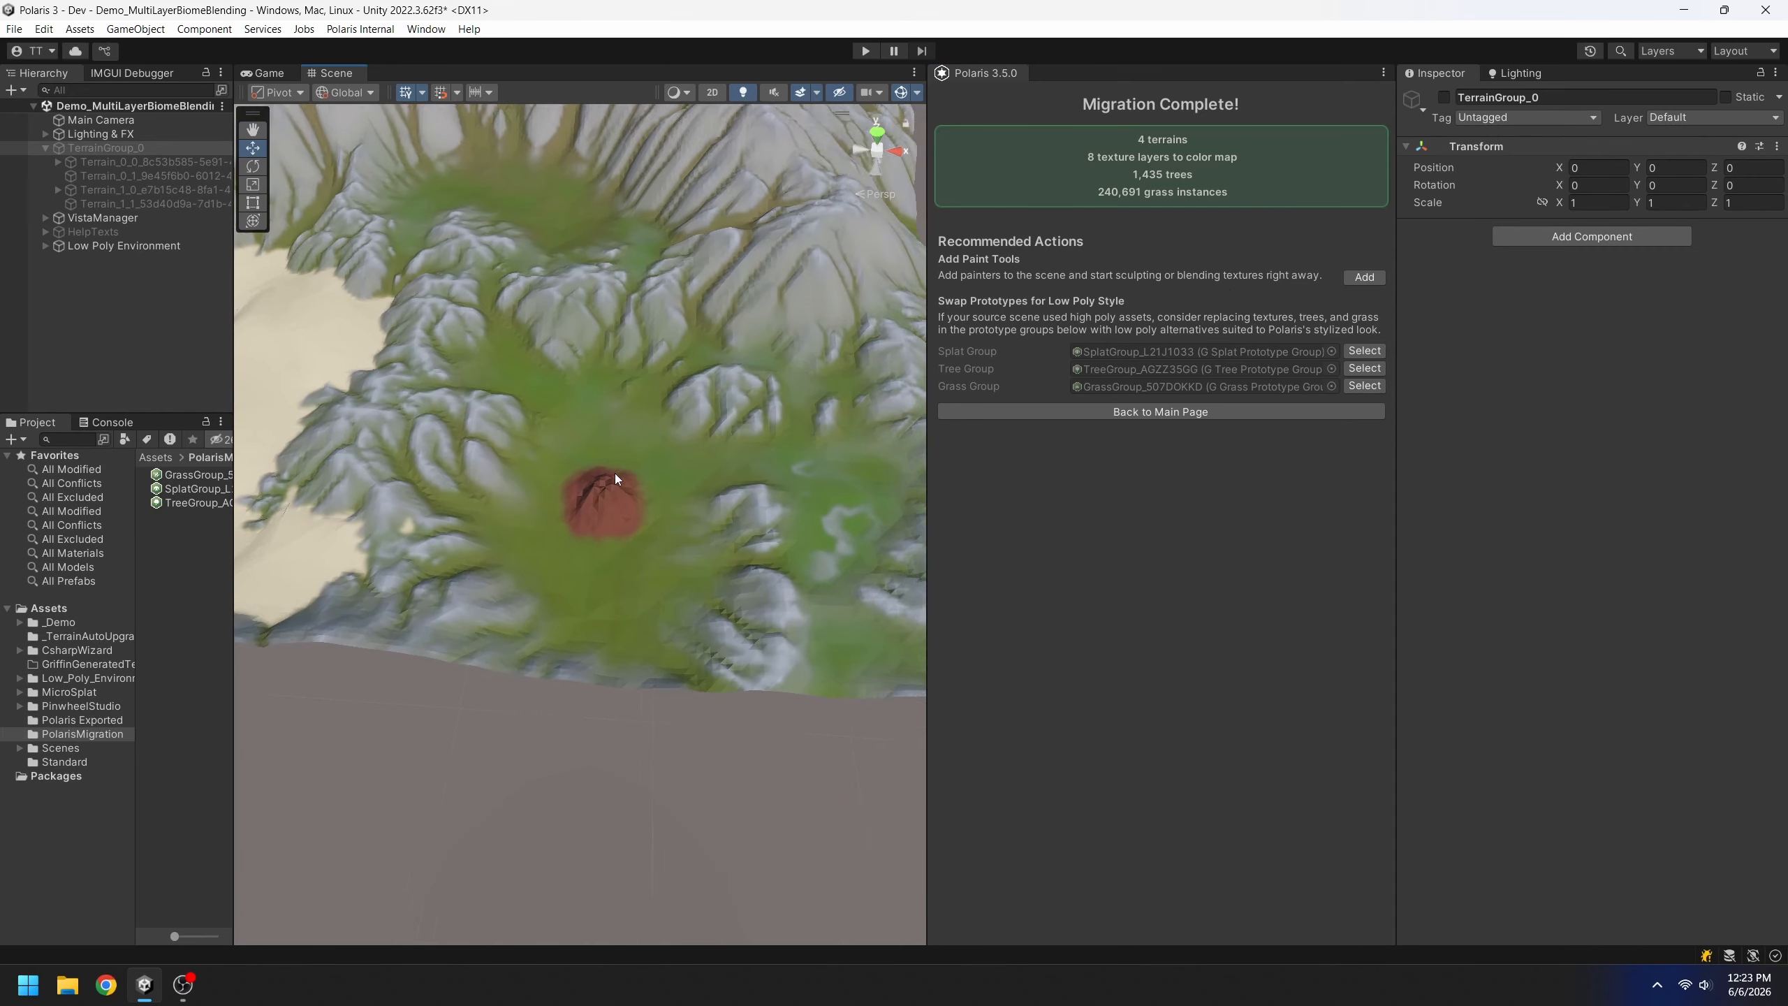
scroll(615, 473, up, 3)
right_drag(615, 473, 570, 575)
key(s)
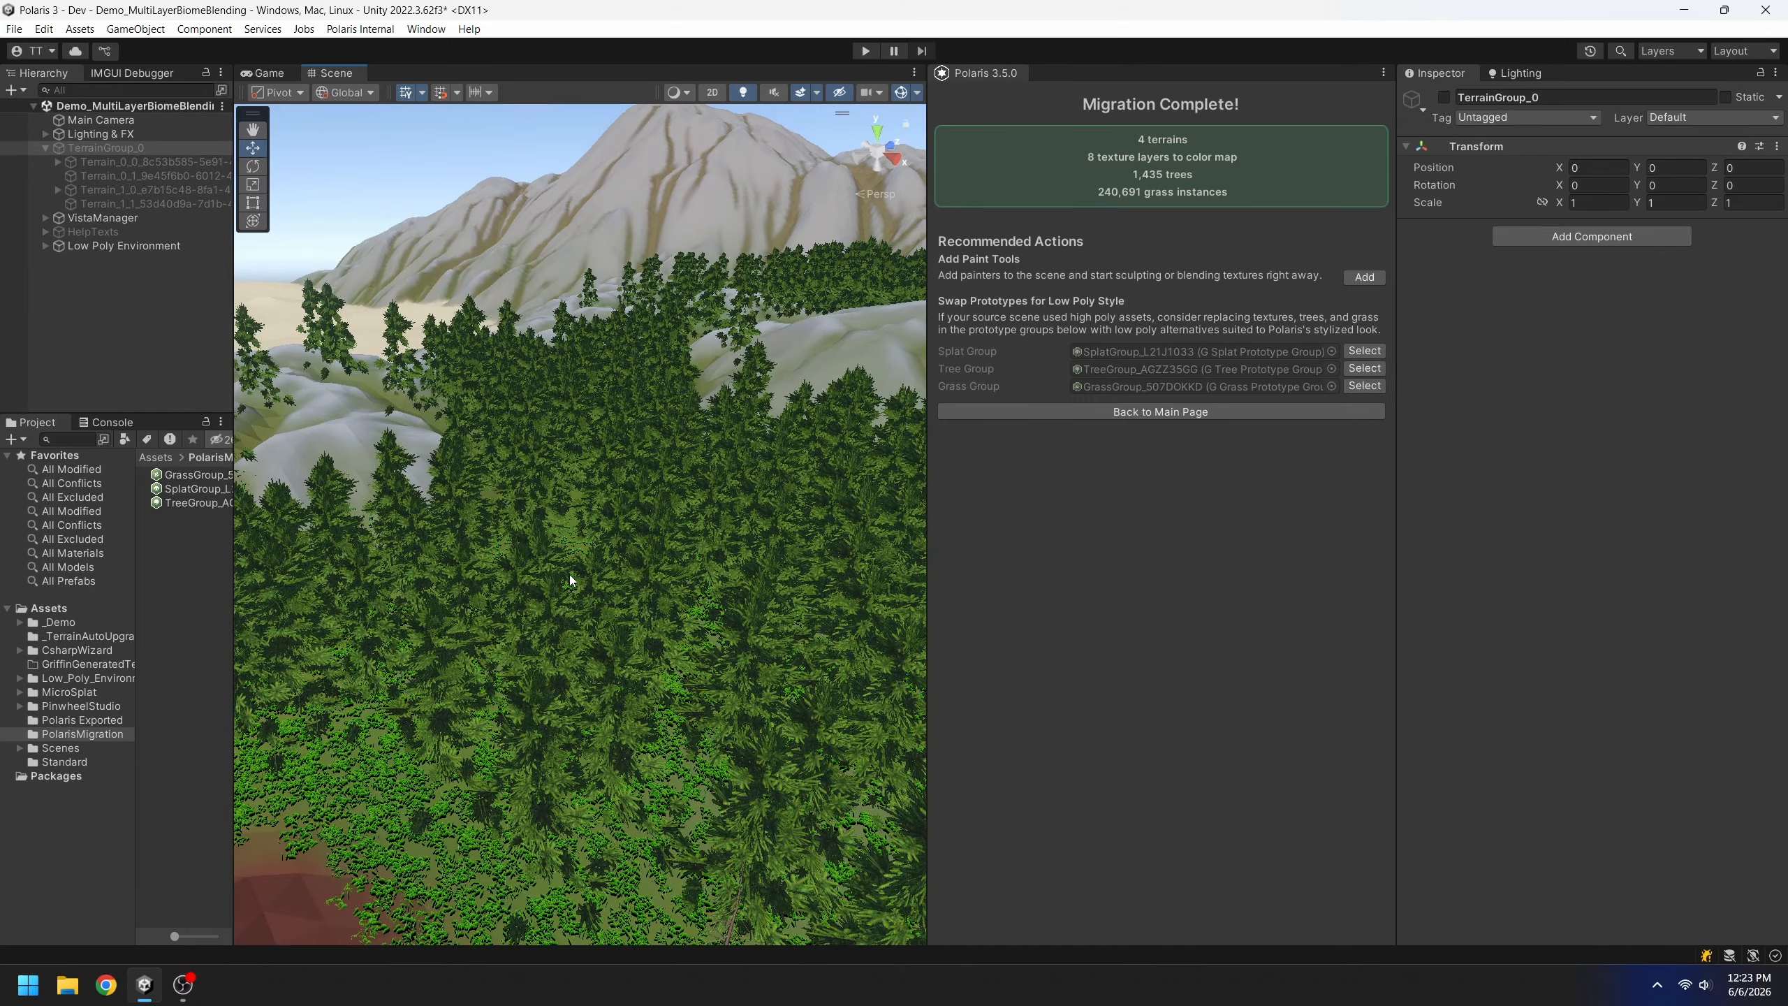
Move to the oasis palms and select the migrated Tree Group to show its prototypes
right_drag(720, 588, 701, 552)
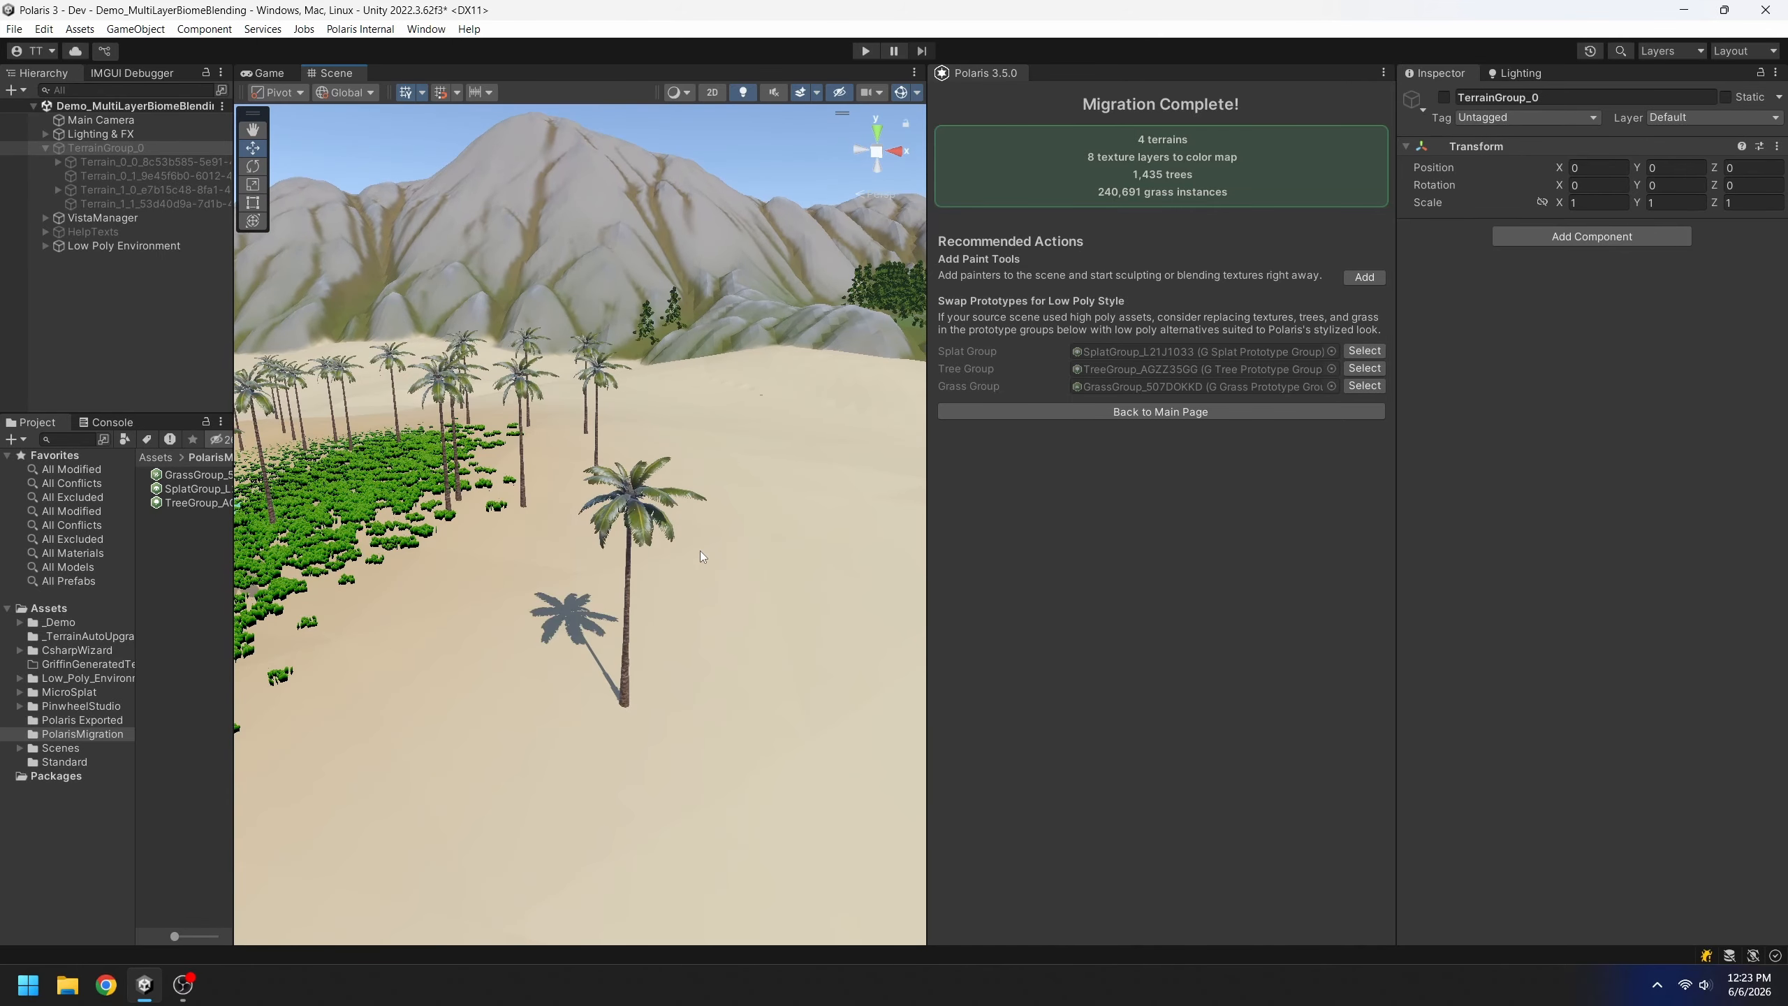
click(988, 371)
click(1362, 369)
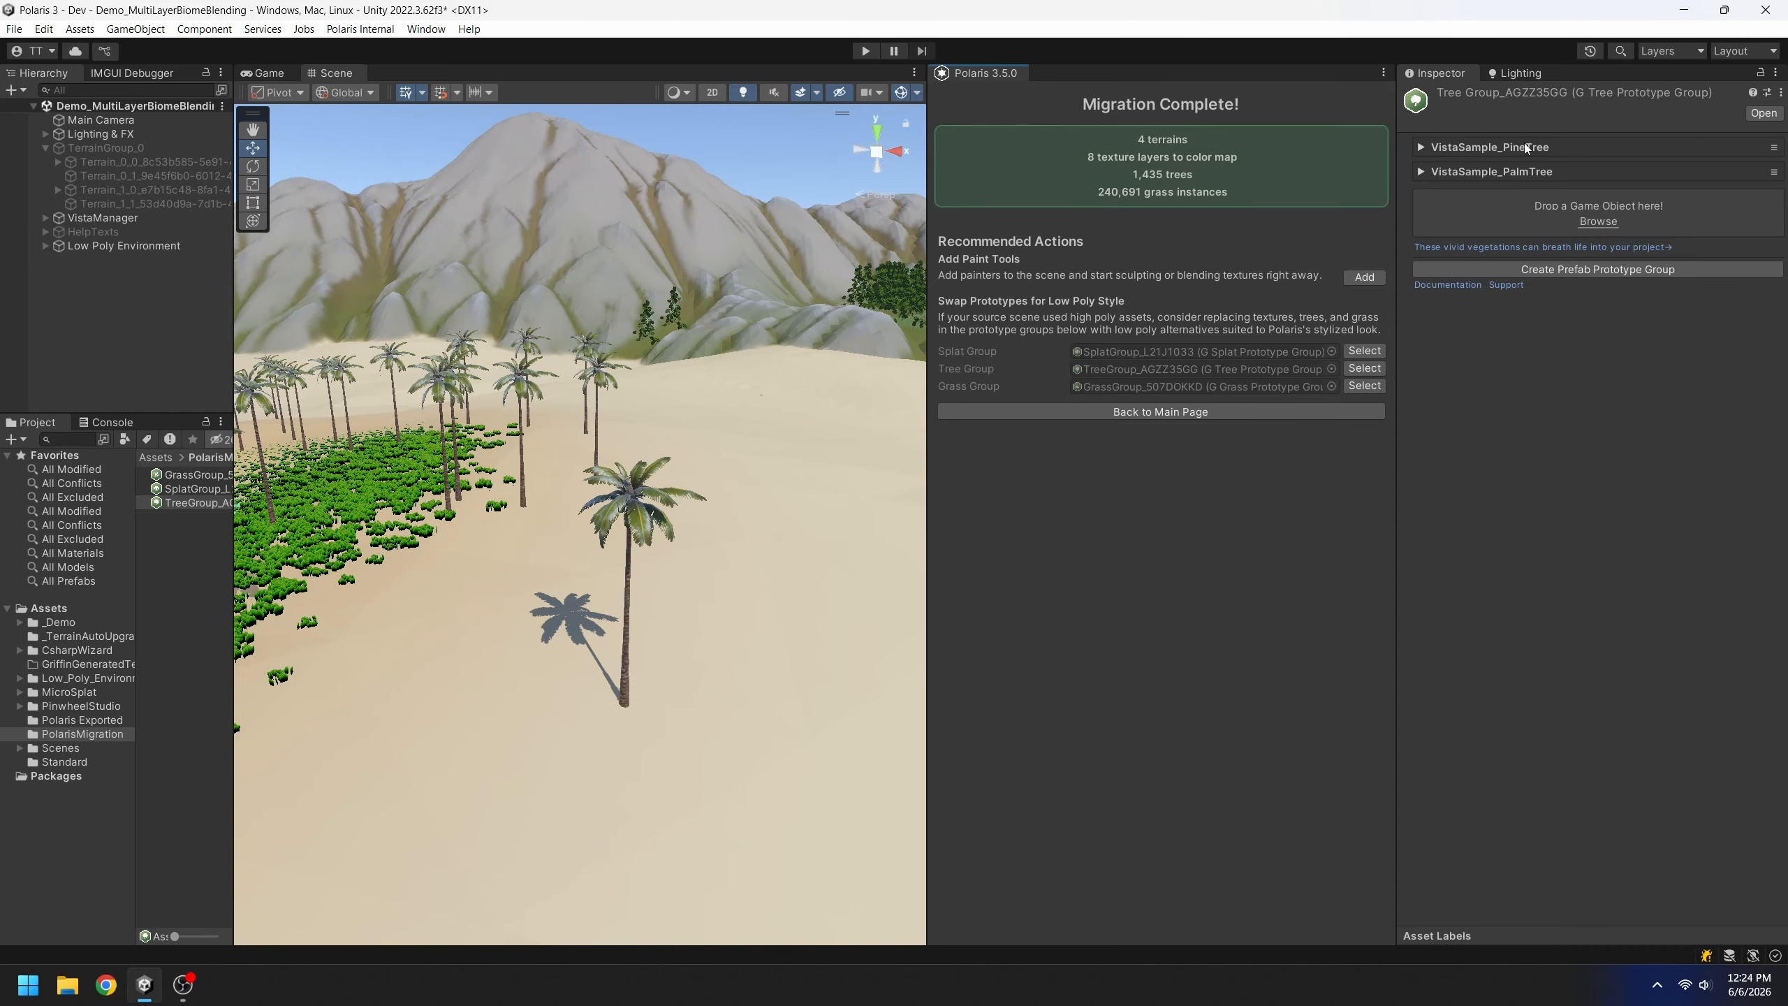
Replace the VistaSample_PalmTree prefab with prefab_tree_cactus
click(1540, 172)
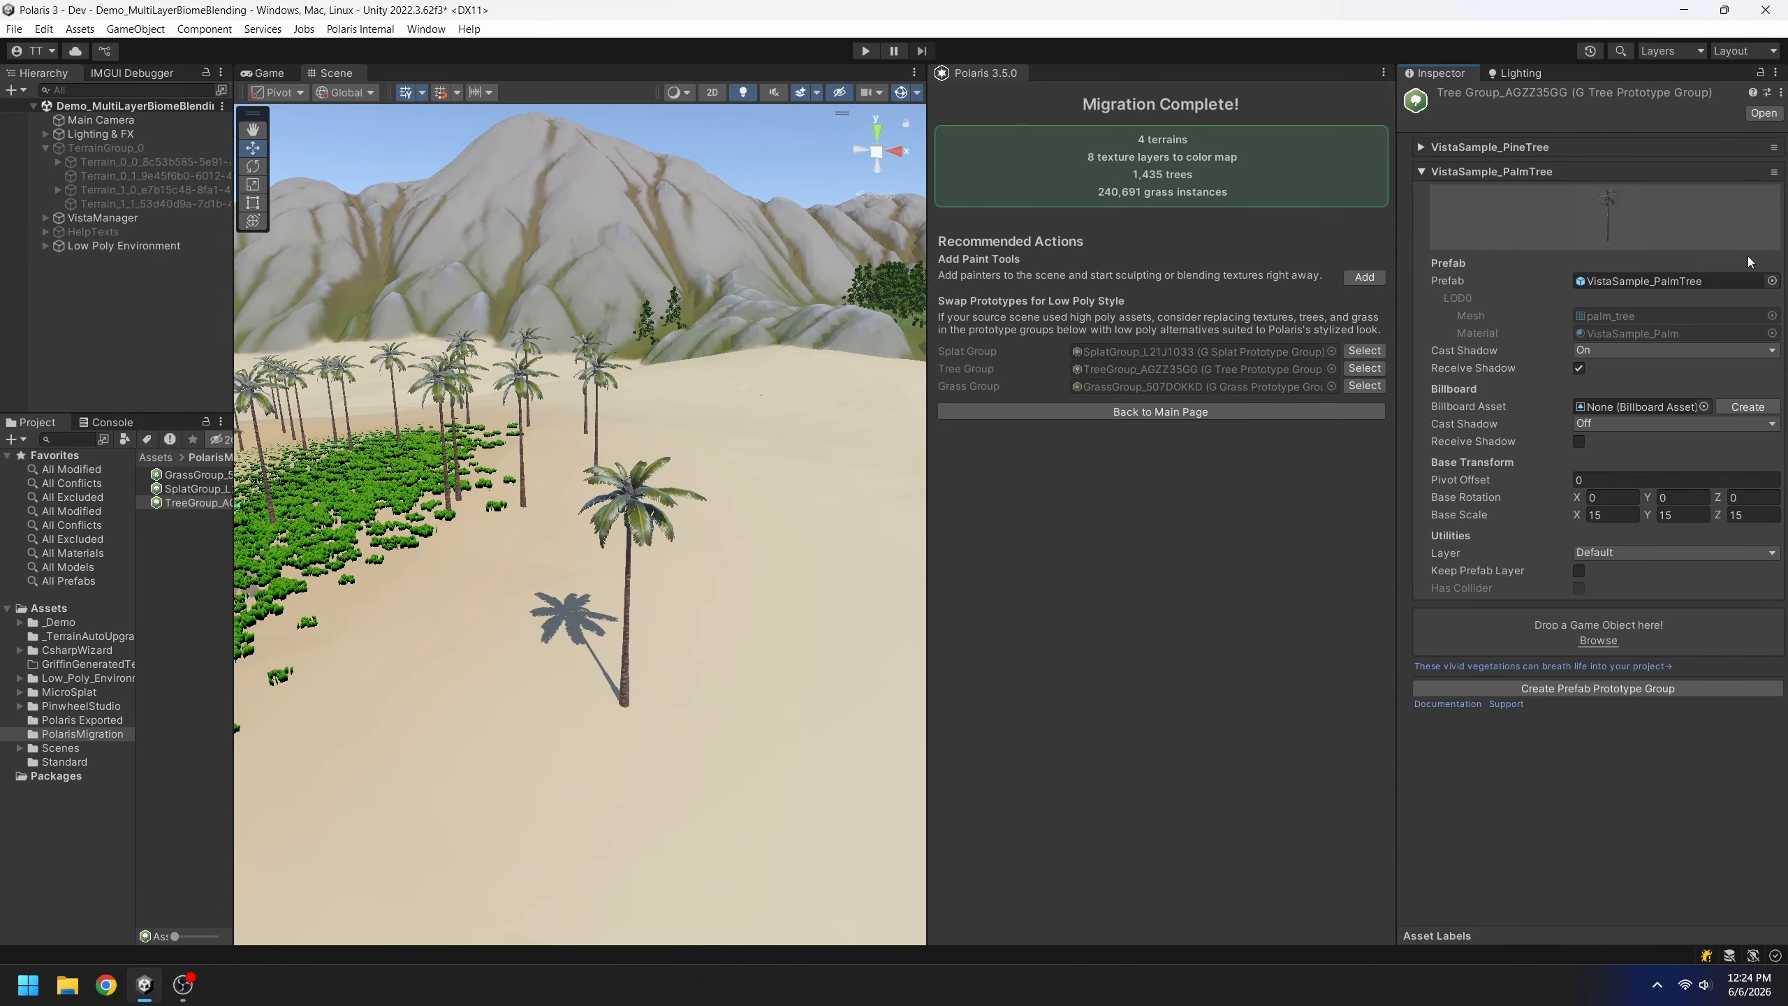
click(1772, 280)
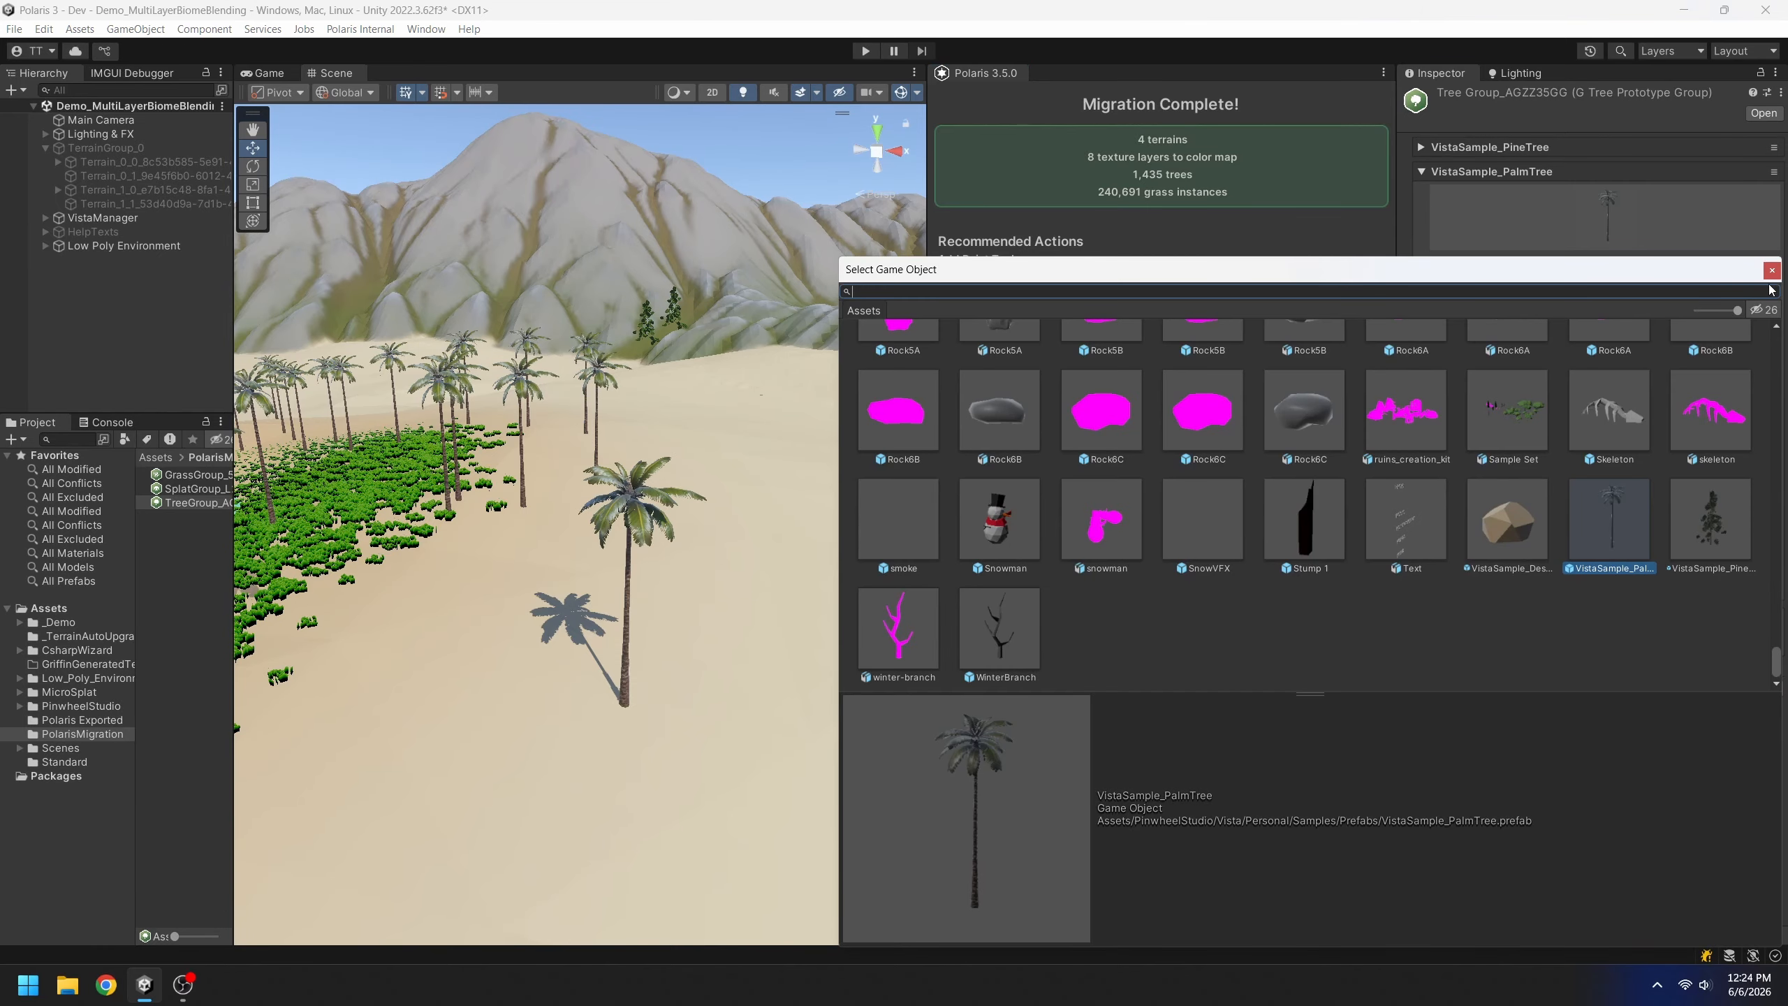
text(cactu)
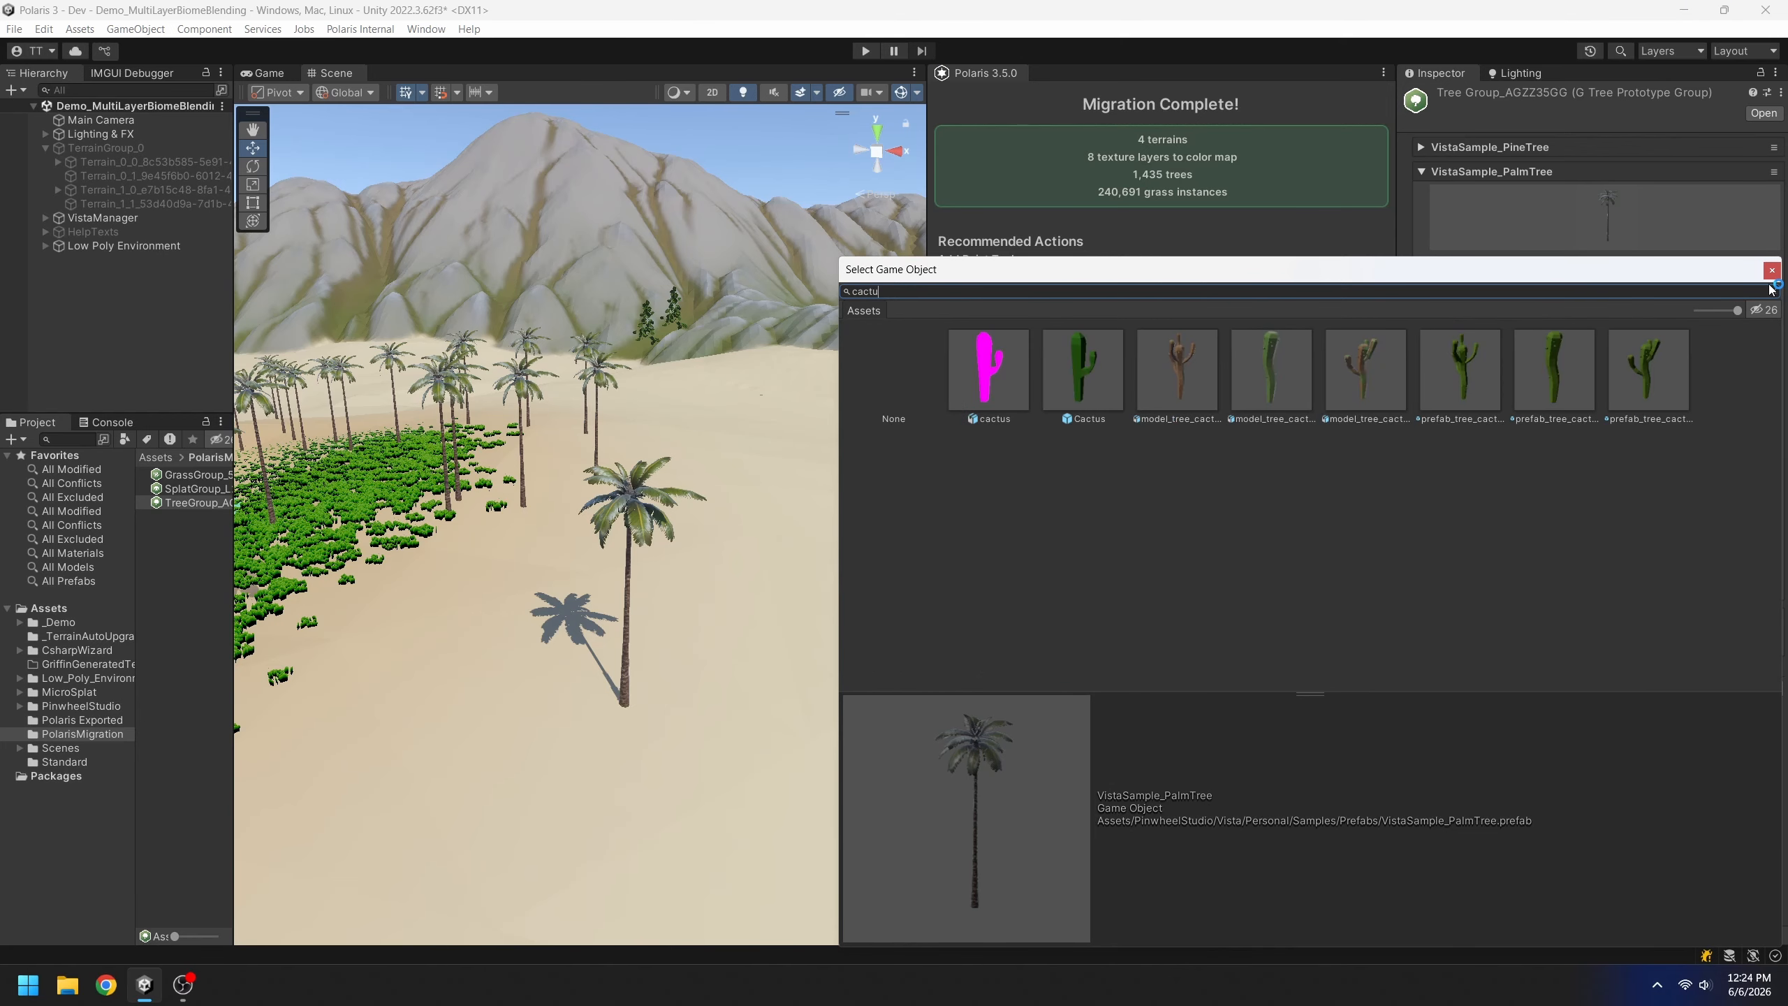
double_click(1464, 372)
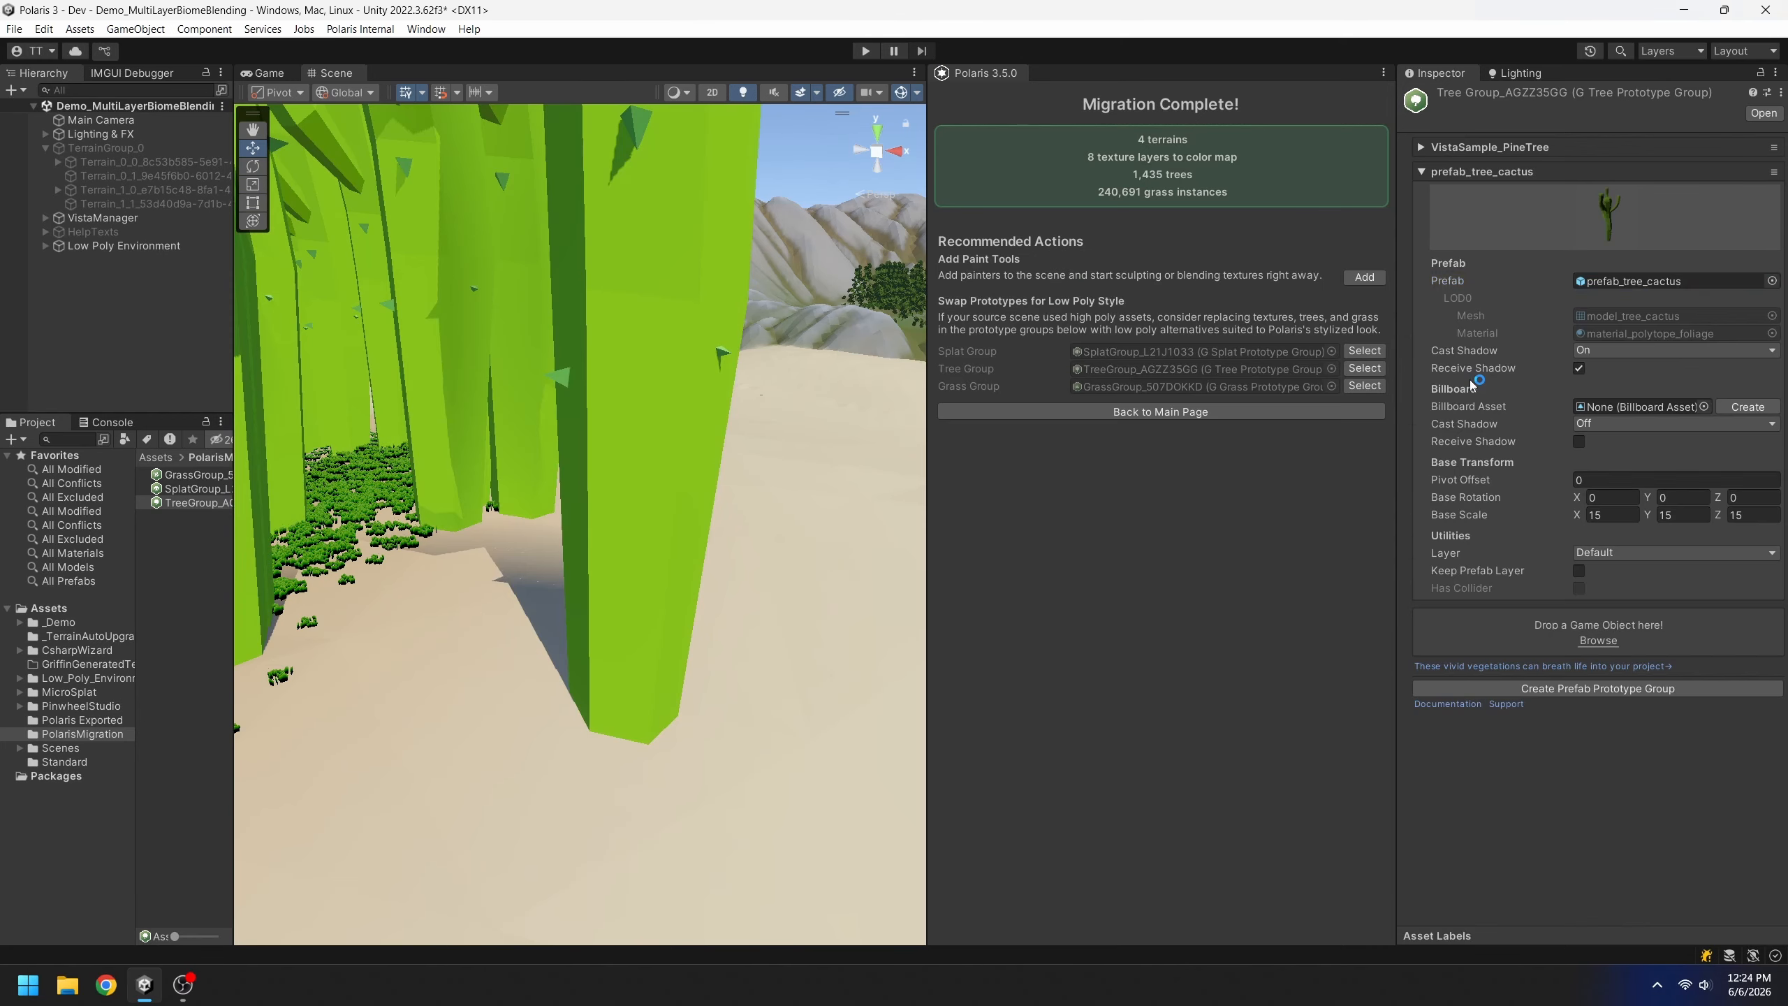
right_drag(634, 303, 665, 319)
scroll(666, 473, down, 2)
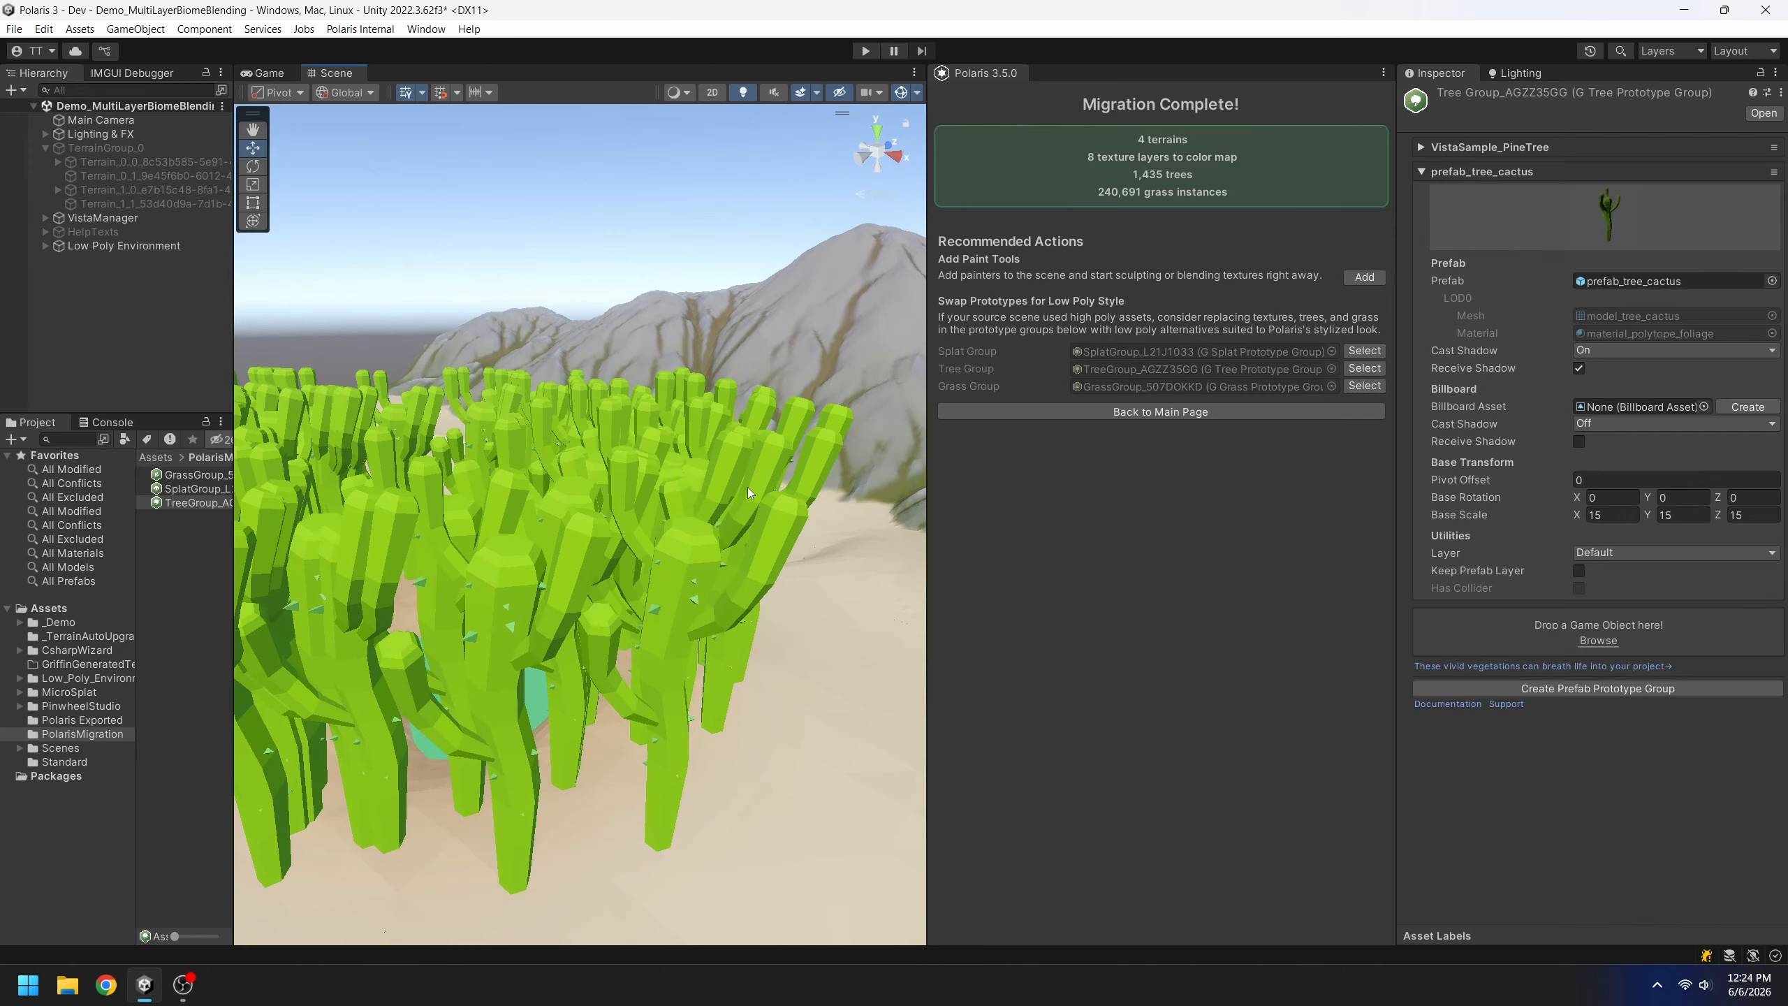
scroll(746, 493, down, 3)
Set the cactus prototype's base scale to 4, 4, 4
click(1609, 516)
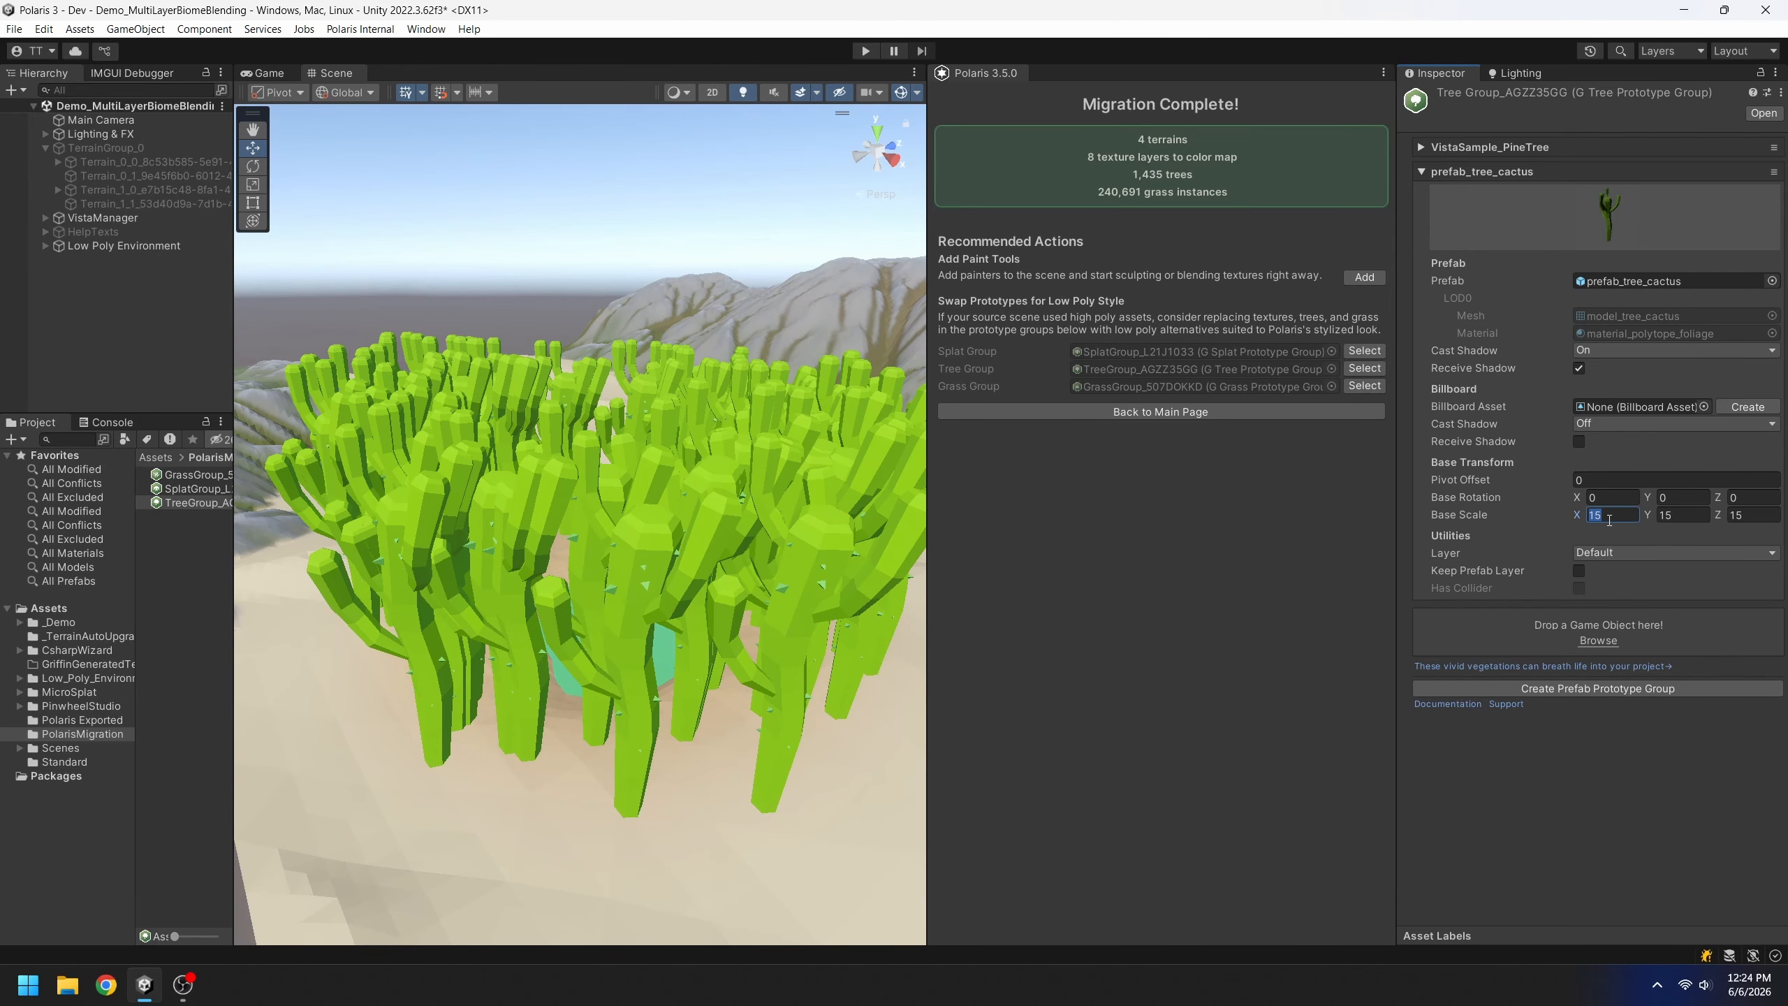
text(4)
key(Tab)
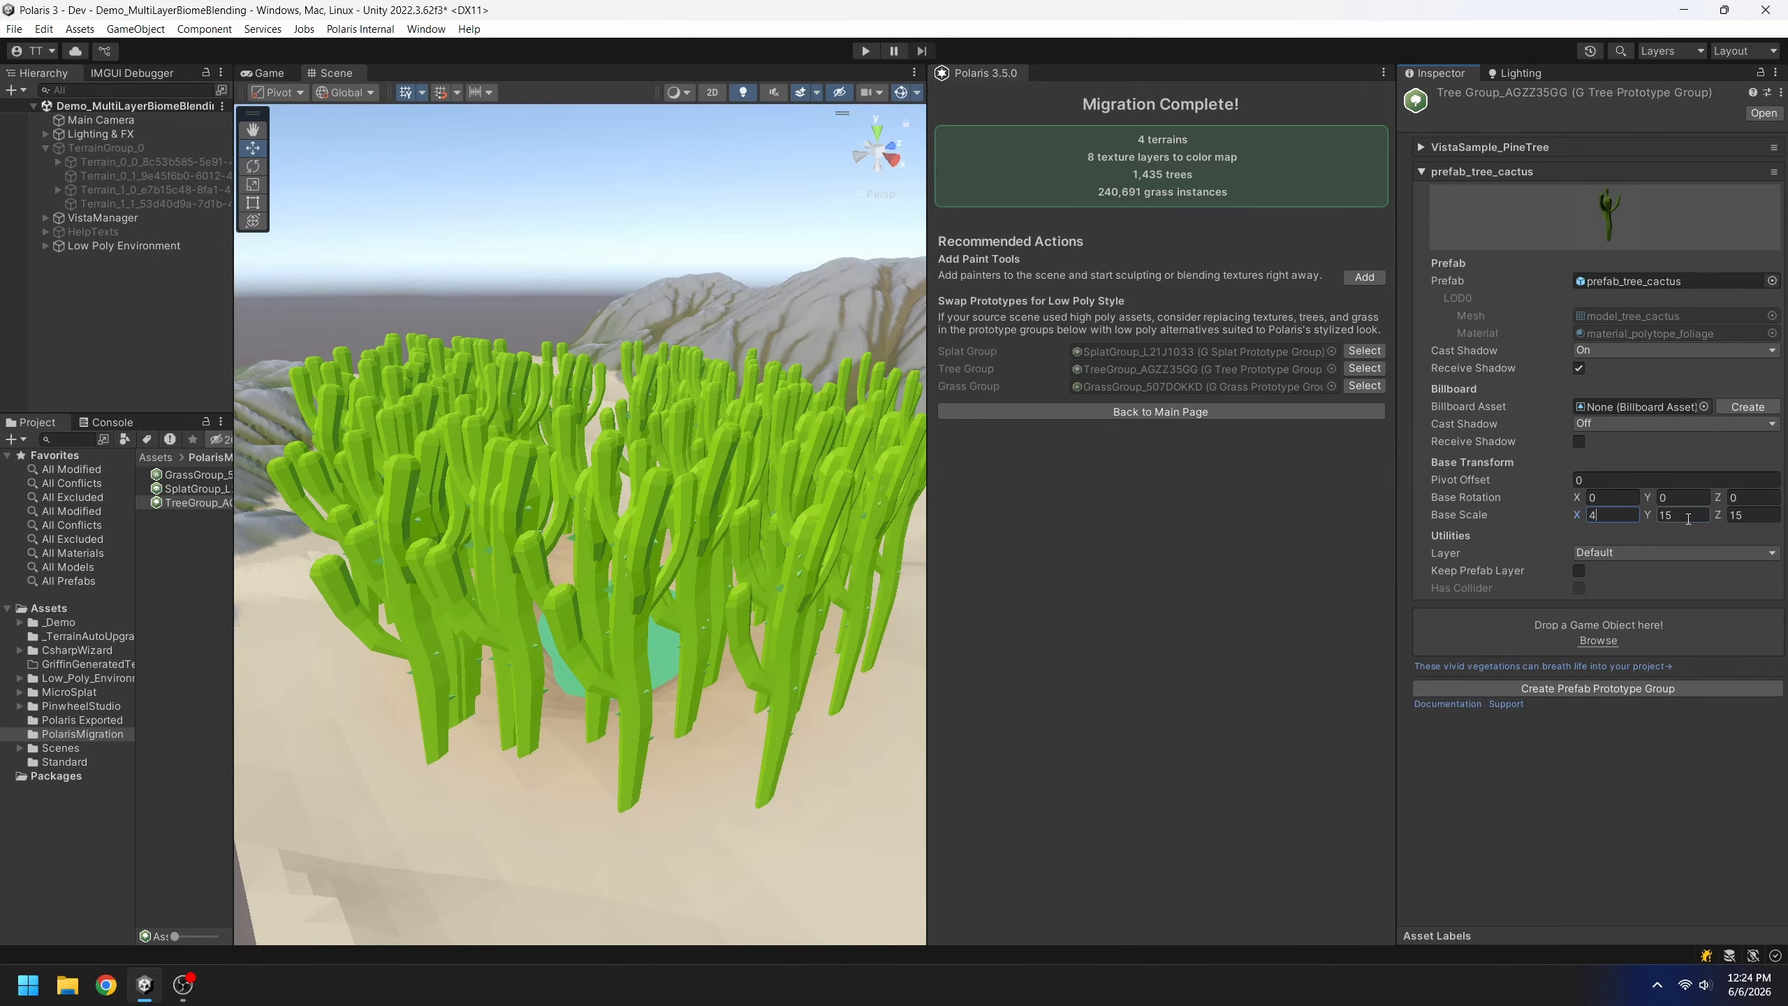
text(4)
key(Tab)
text(4)
key(Return)
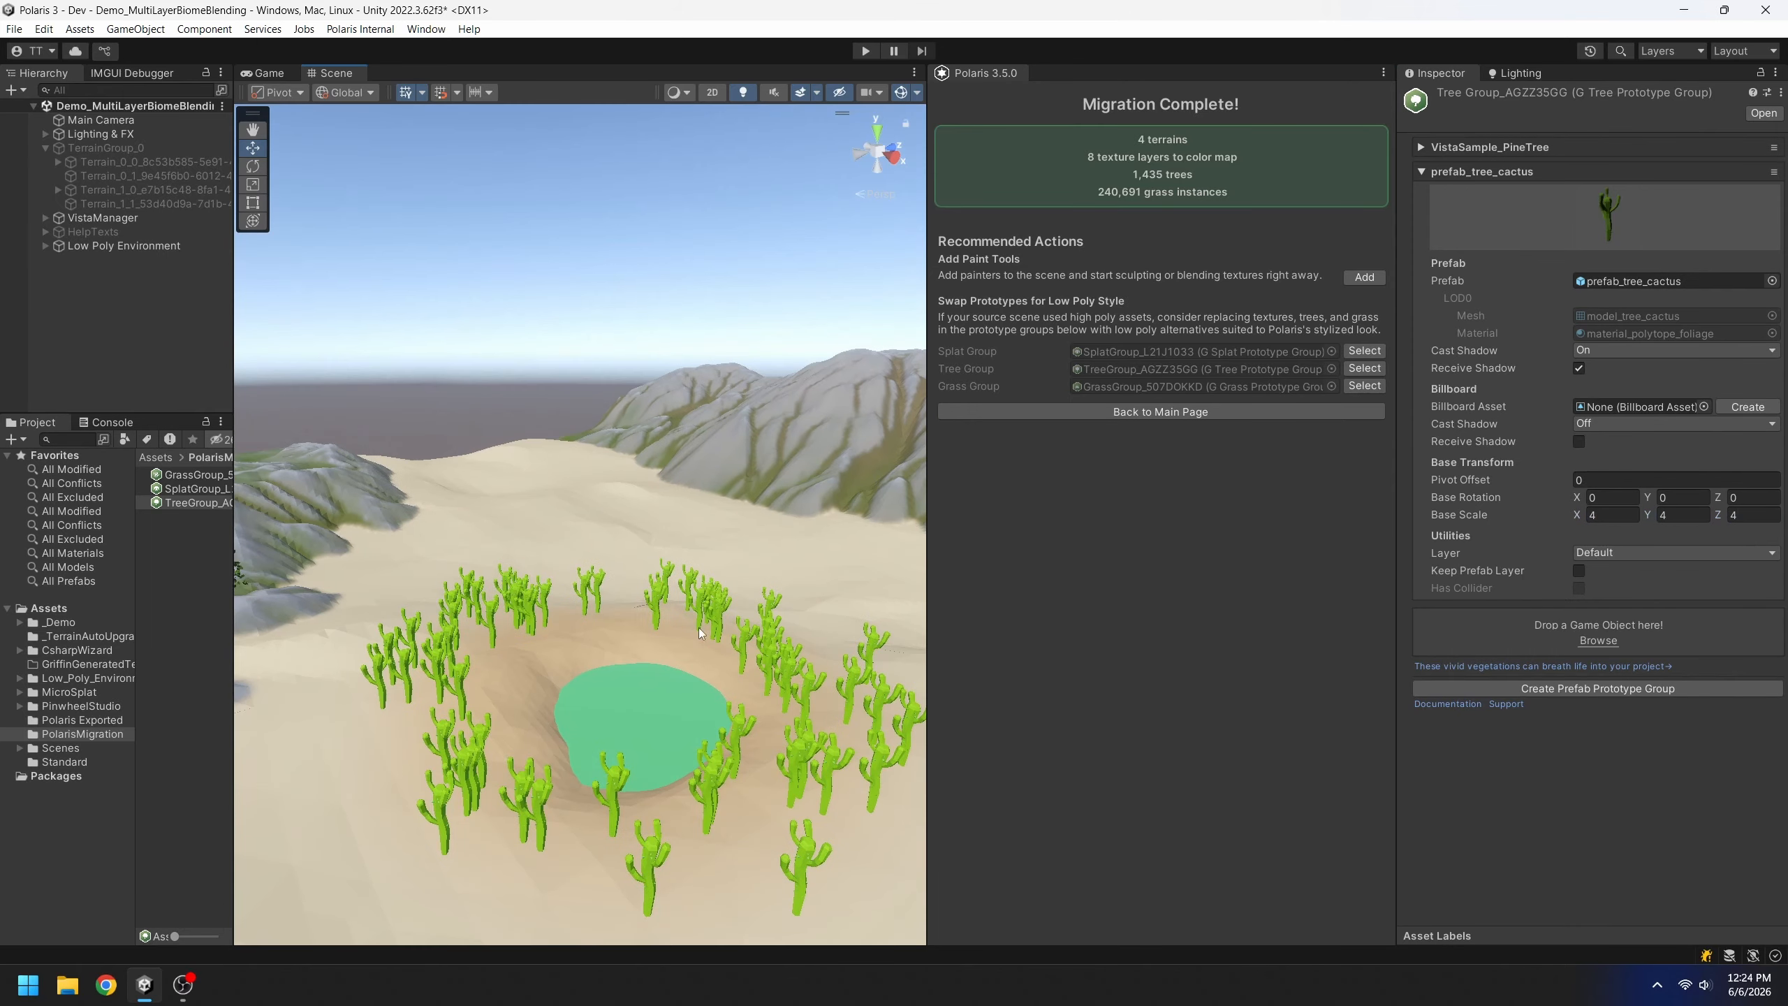
Reduce the cactus base scale to 1, 1, 1, then fly past the pond toward the pine forest
click(1605, 513)
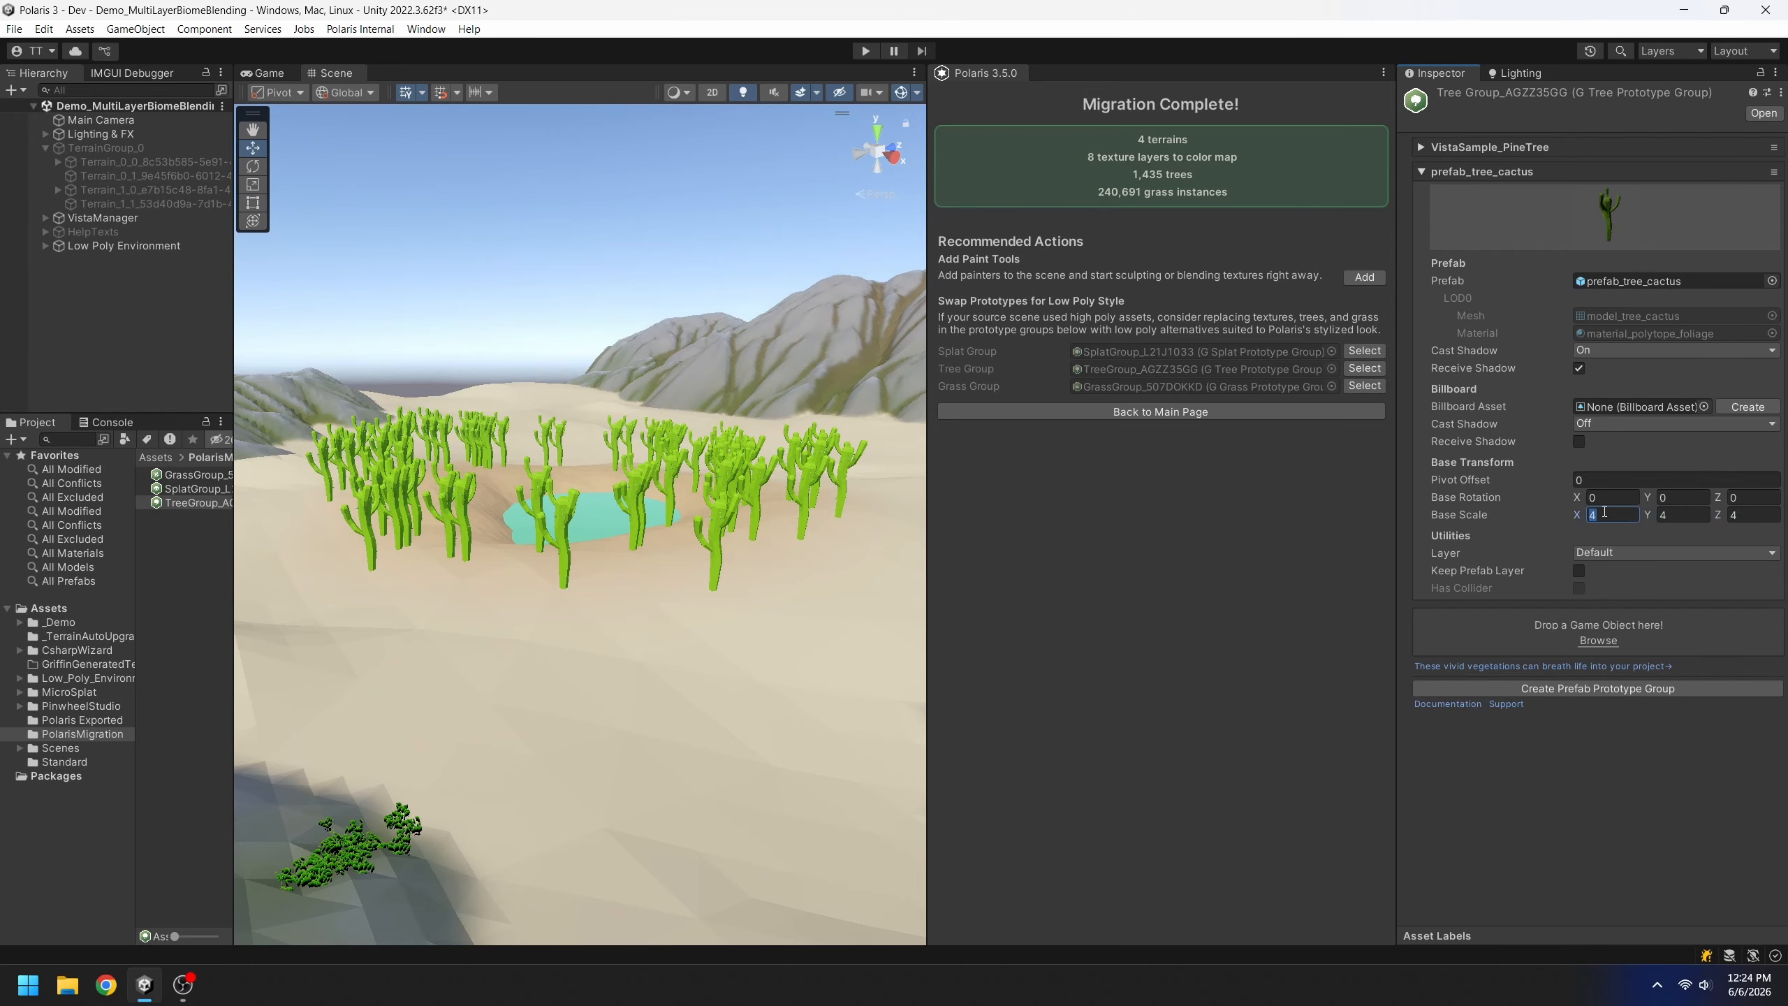
text(3)
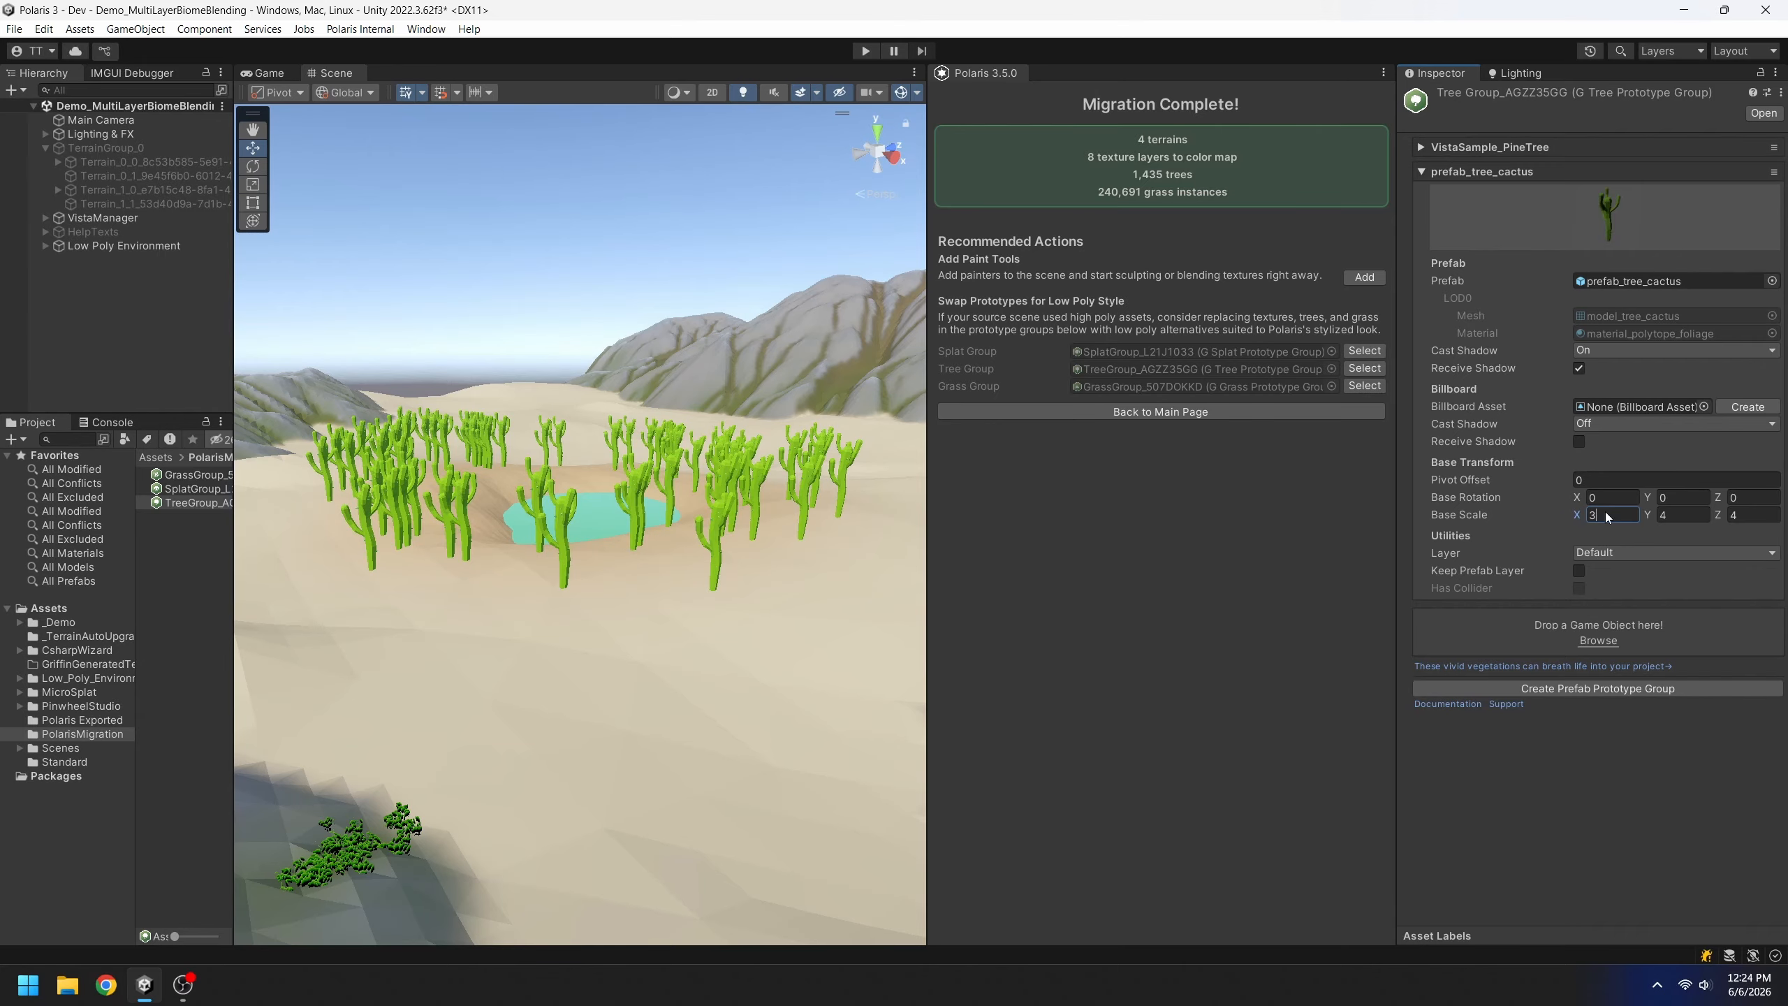
key(BackSpace)
text(1)
key(Tab)
text(1)
key(Tab)
text(1)
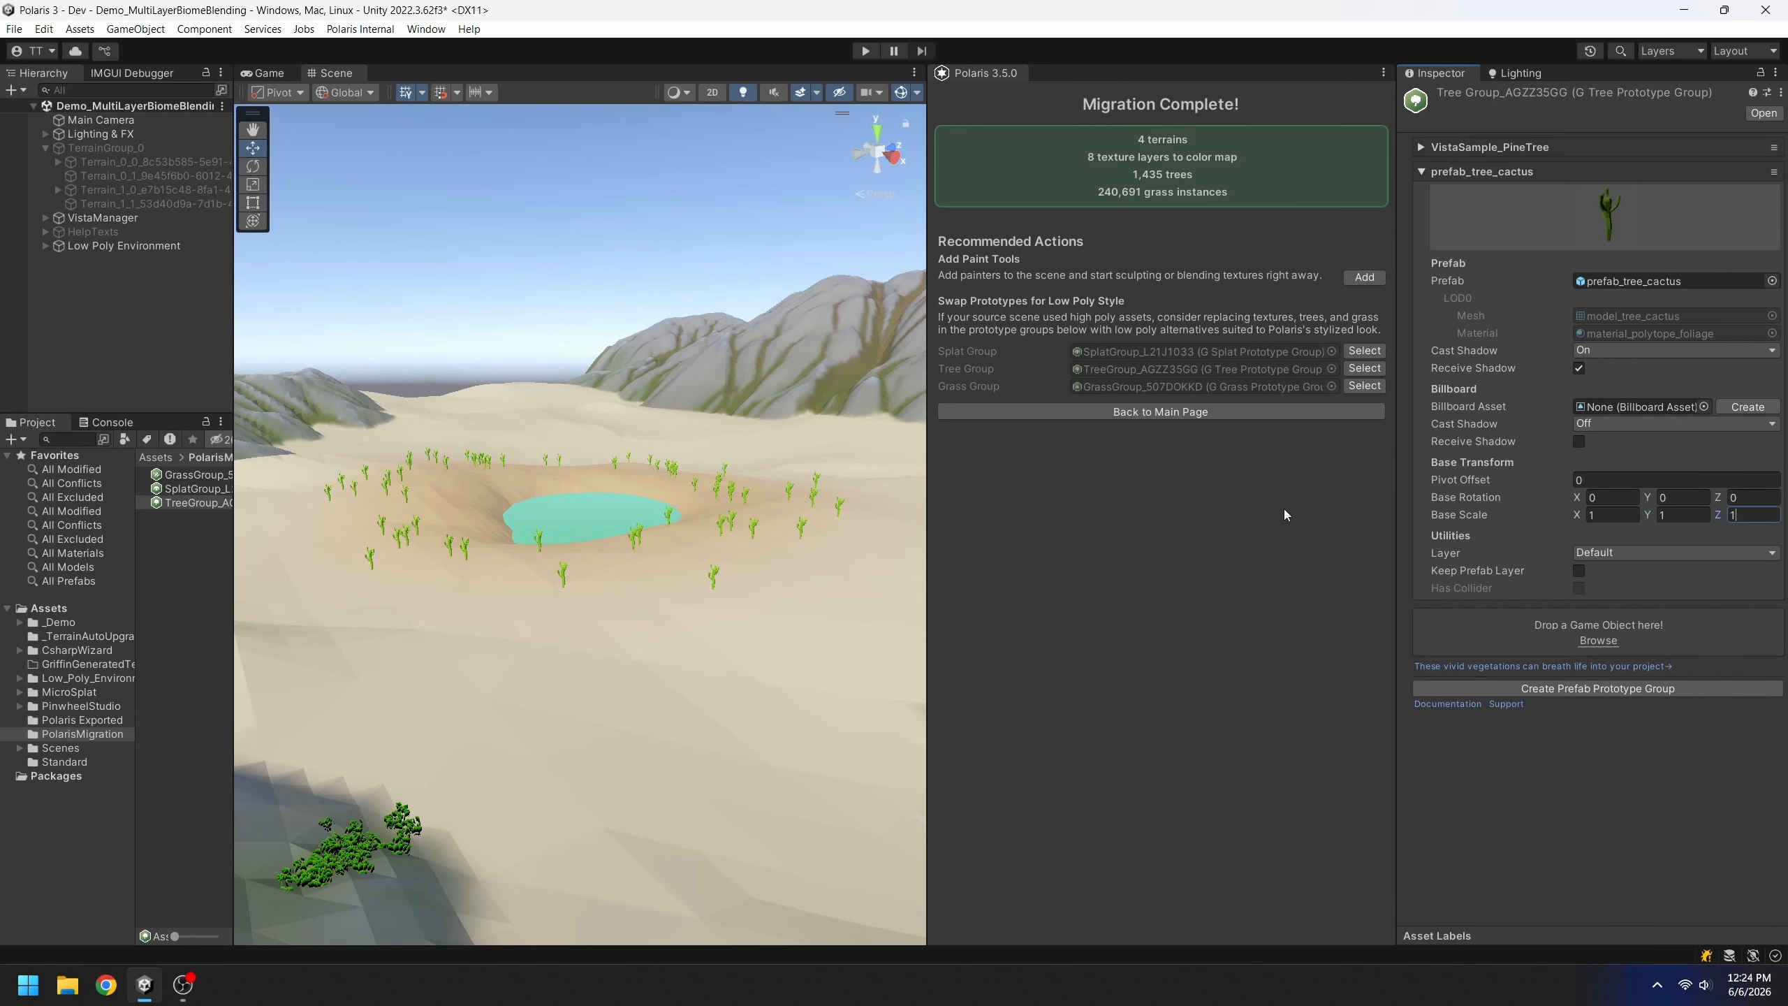
key(w)
right_drag(781, 598, 831, 498)
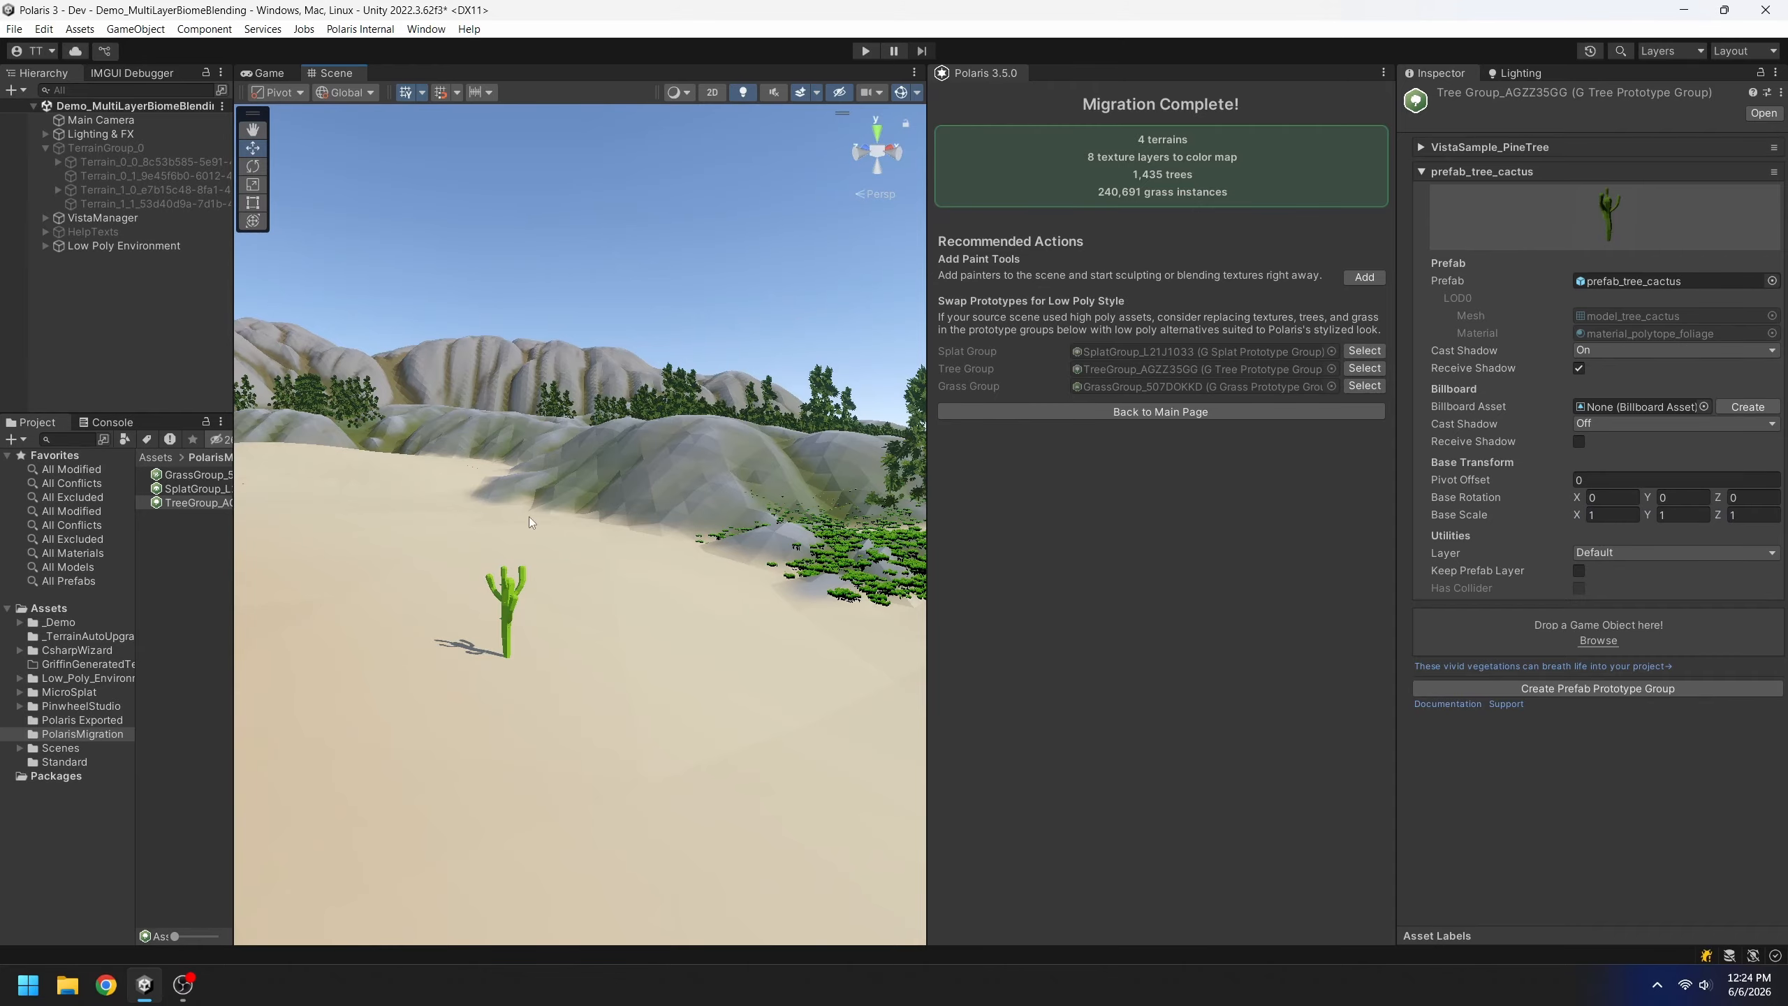
right_drag(530, 521, 697, 454)
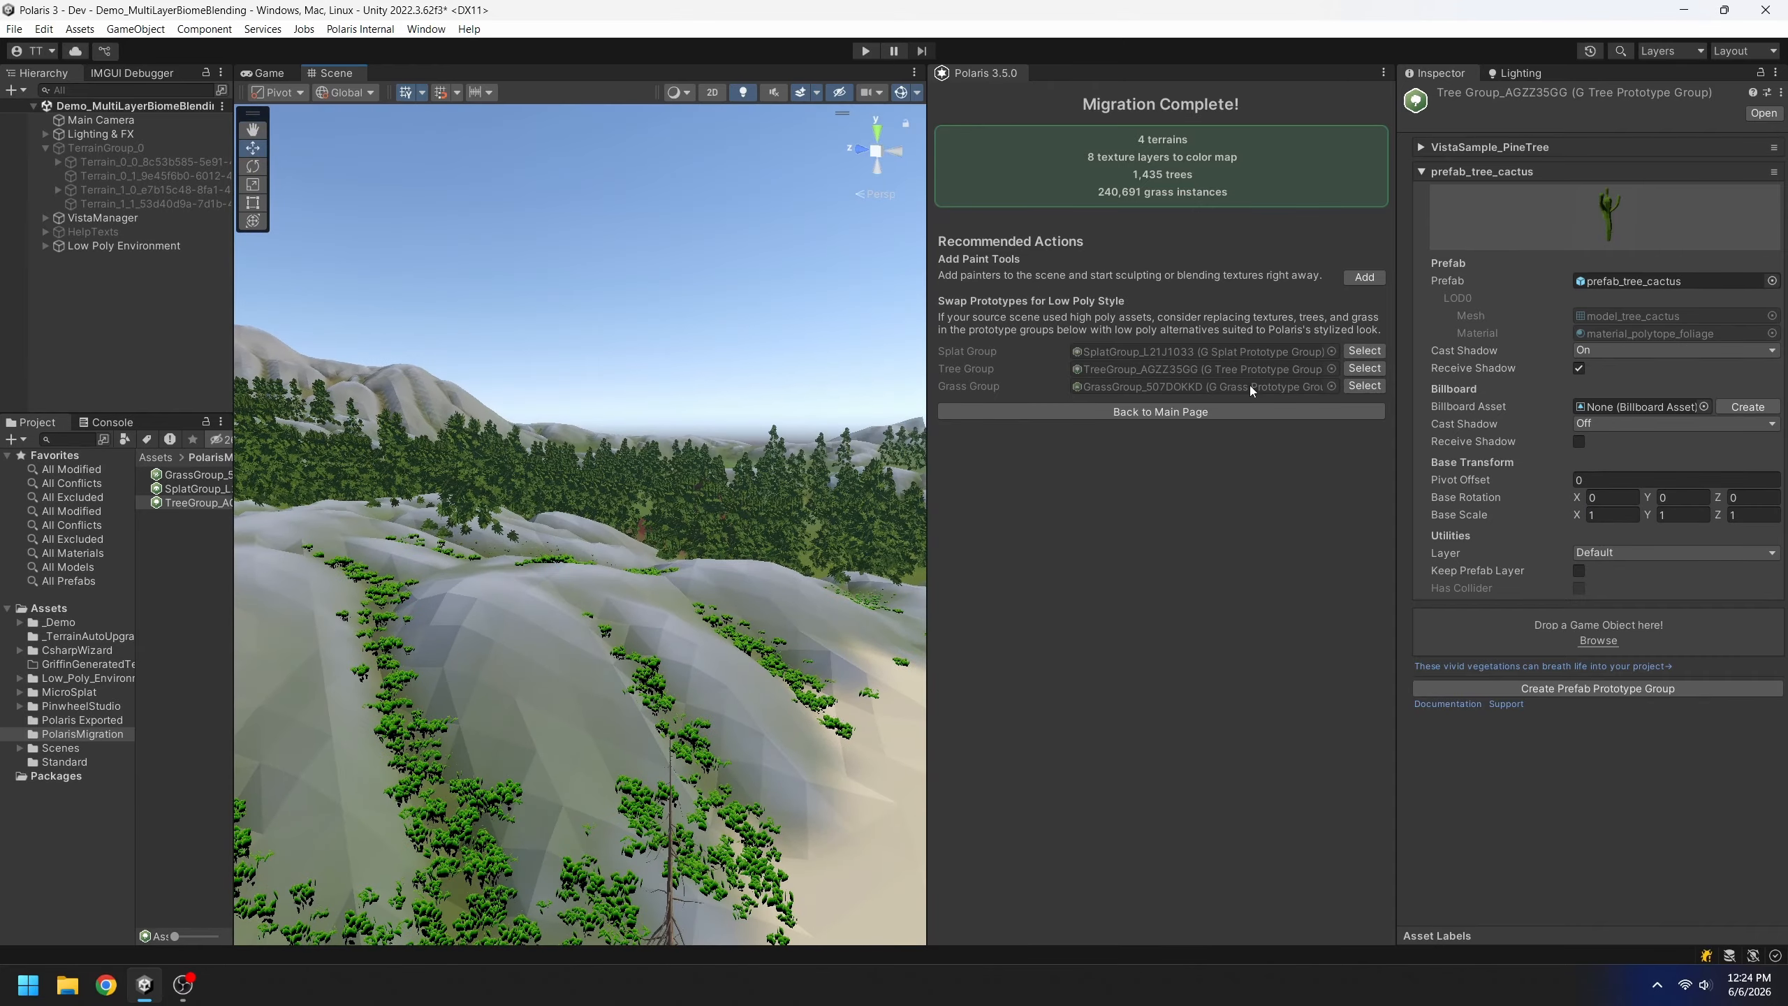
Replace the VistaSample_PineTree prefab with the low-poly Pine_00 prefab
click(1515, 148)
click(1761, 257)
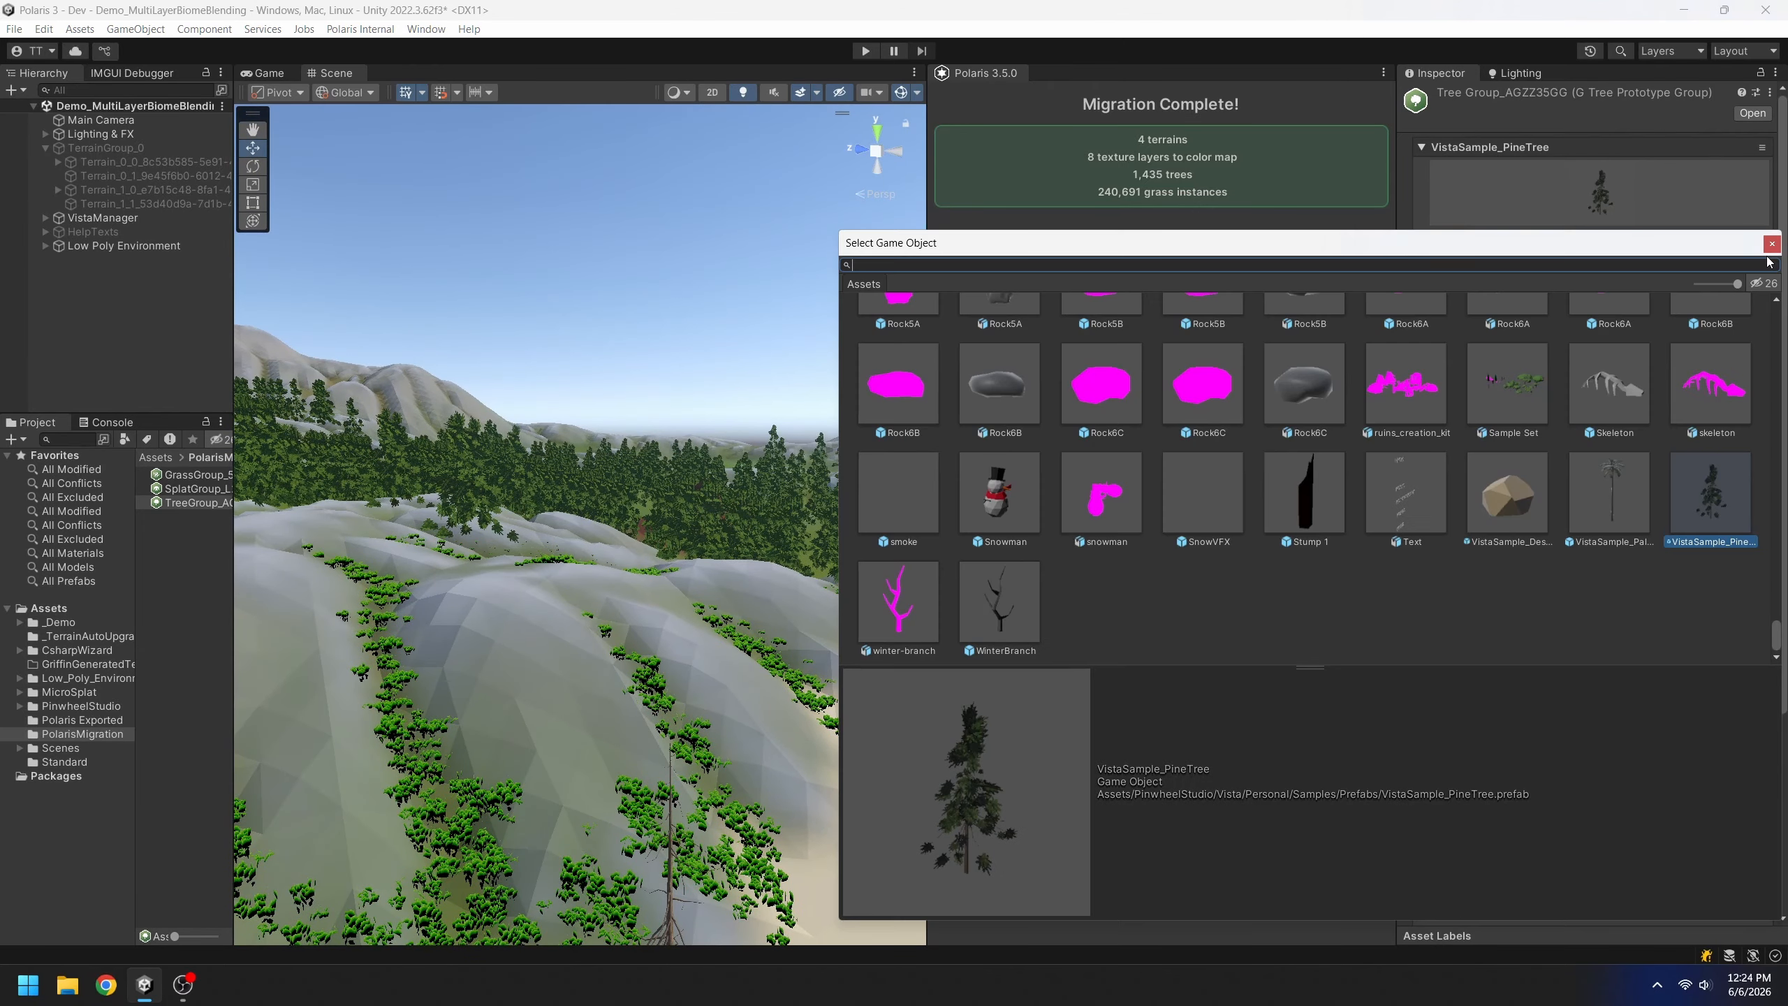
text(pine)
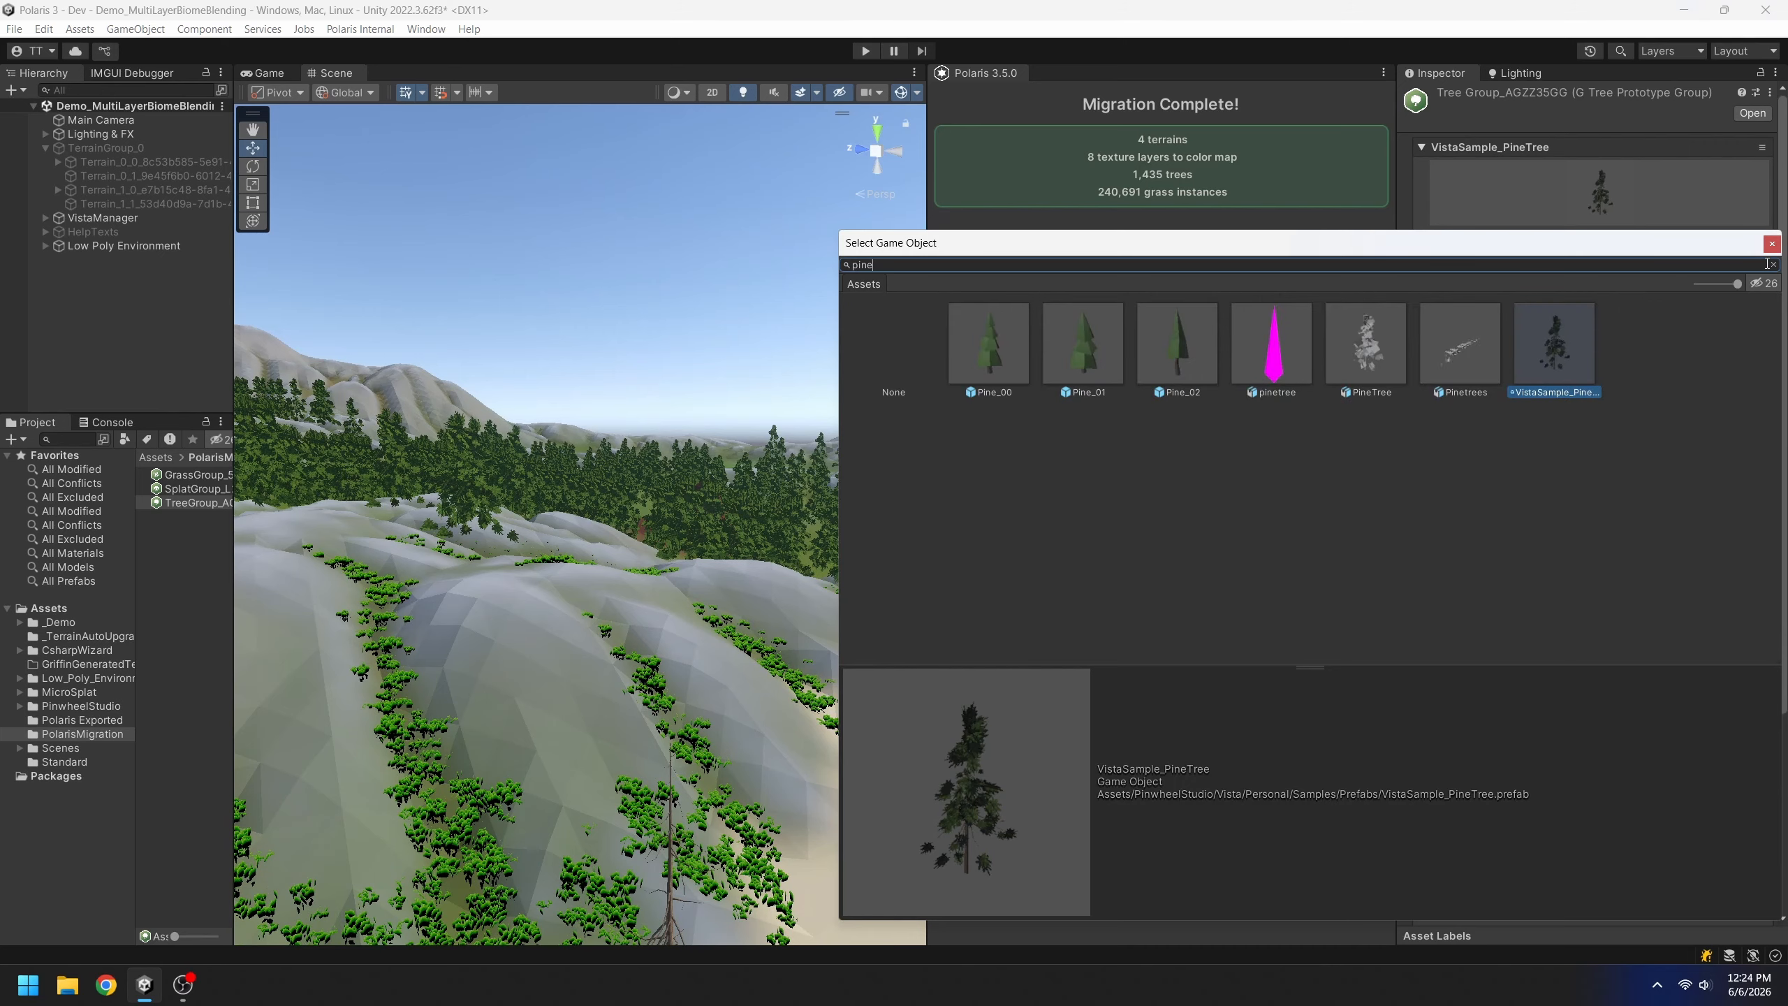
double_click(984, 364)
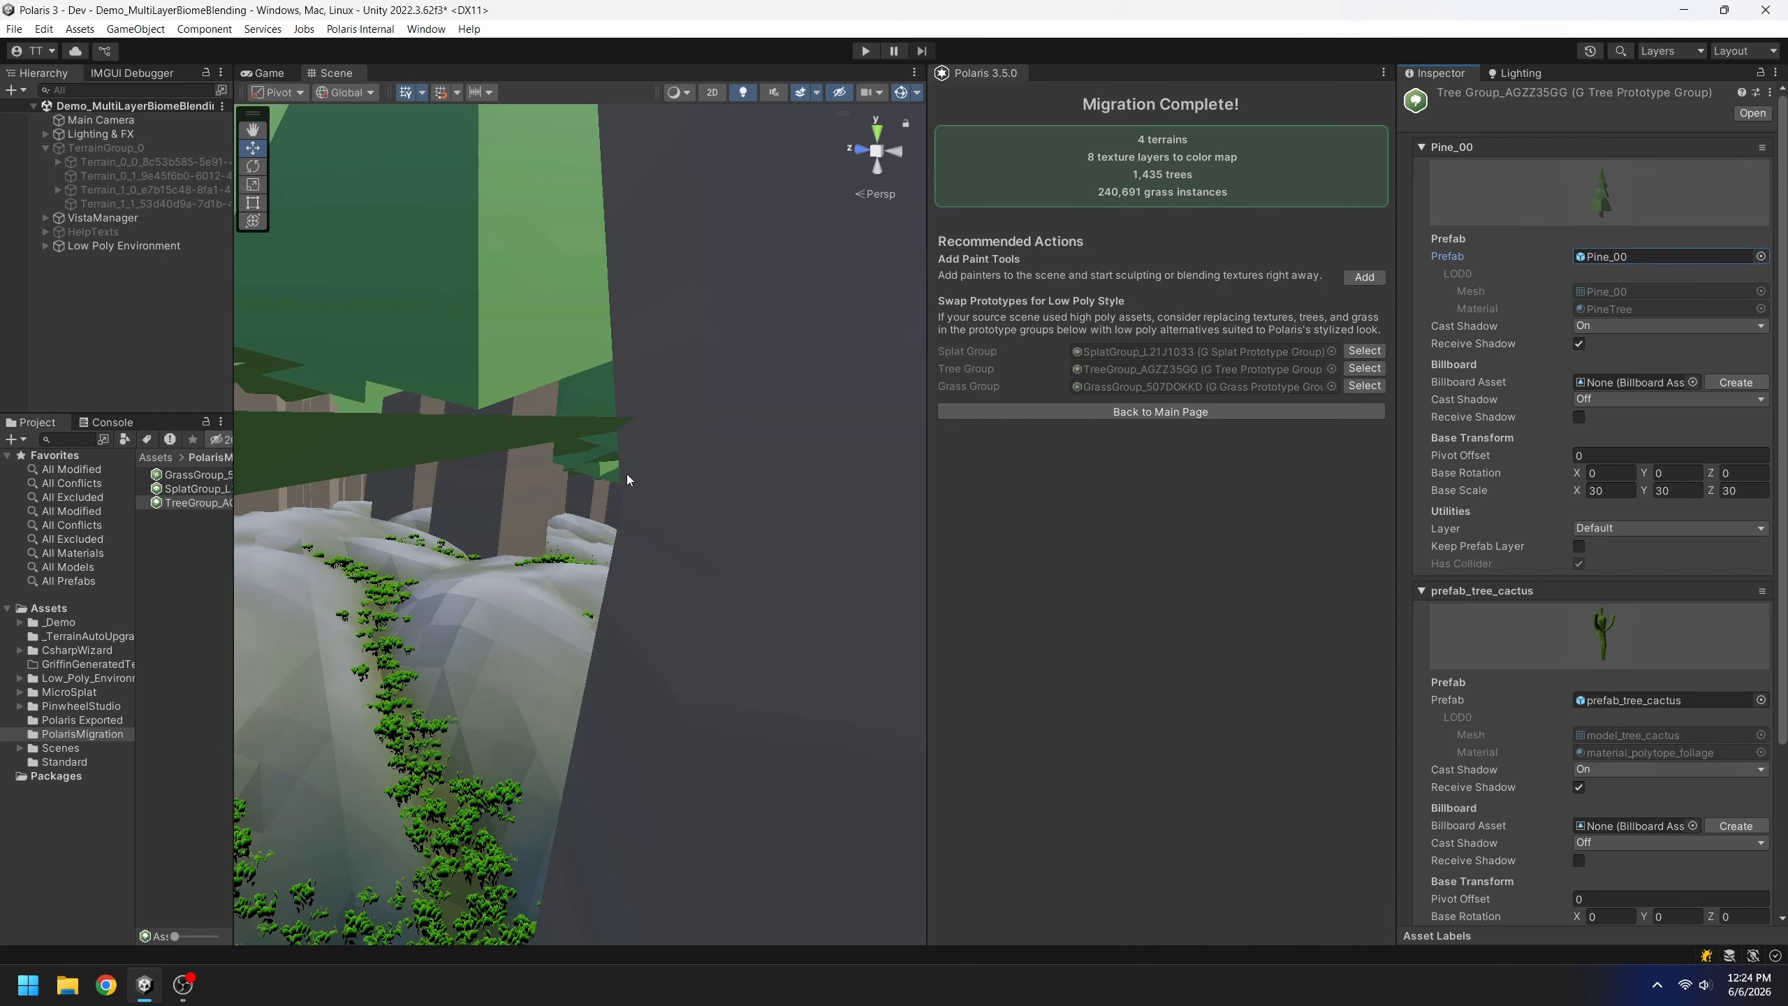
scroll(631, 468, down, 10)
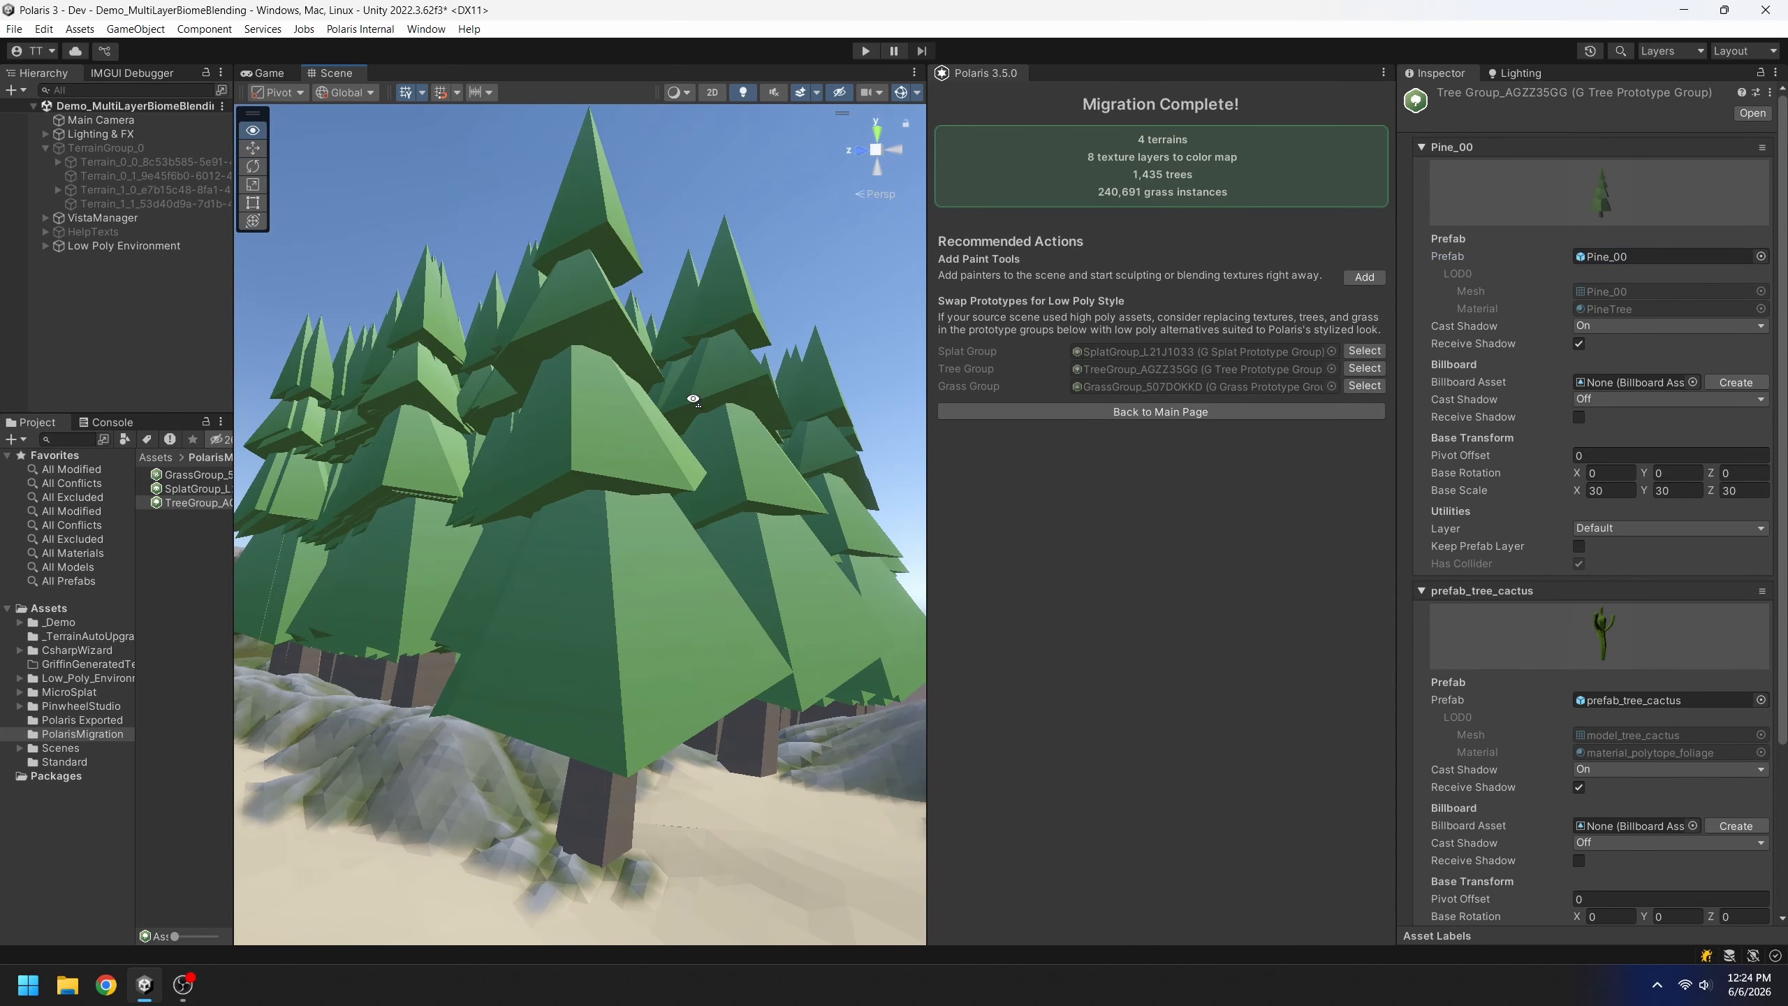
Set the pine base scale to 3, 3, 3 and fly over the shrunken pines toward the red hill
click(1613, 491)
text(3)
key(Tab)
text(3)
key(Tab)
text(3)
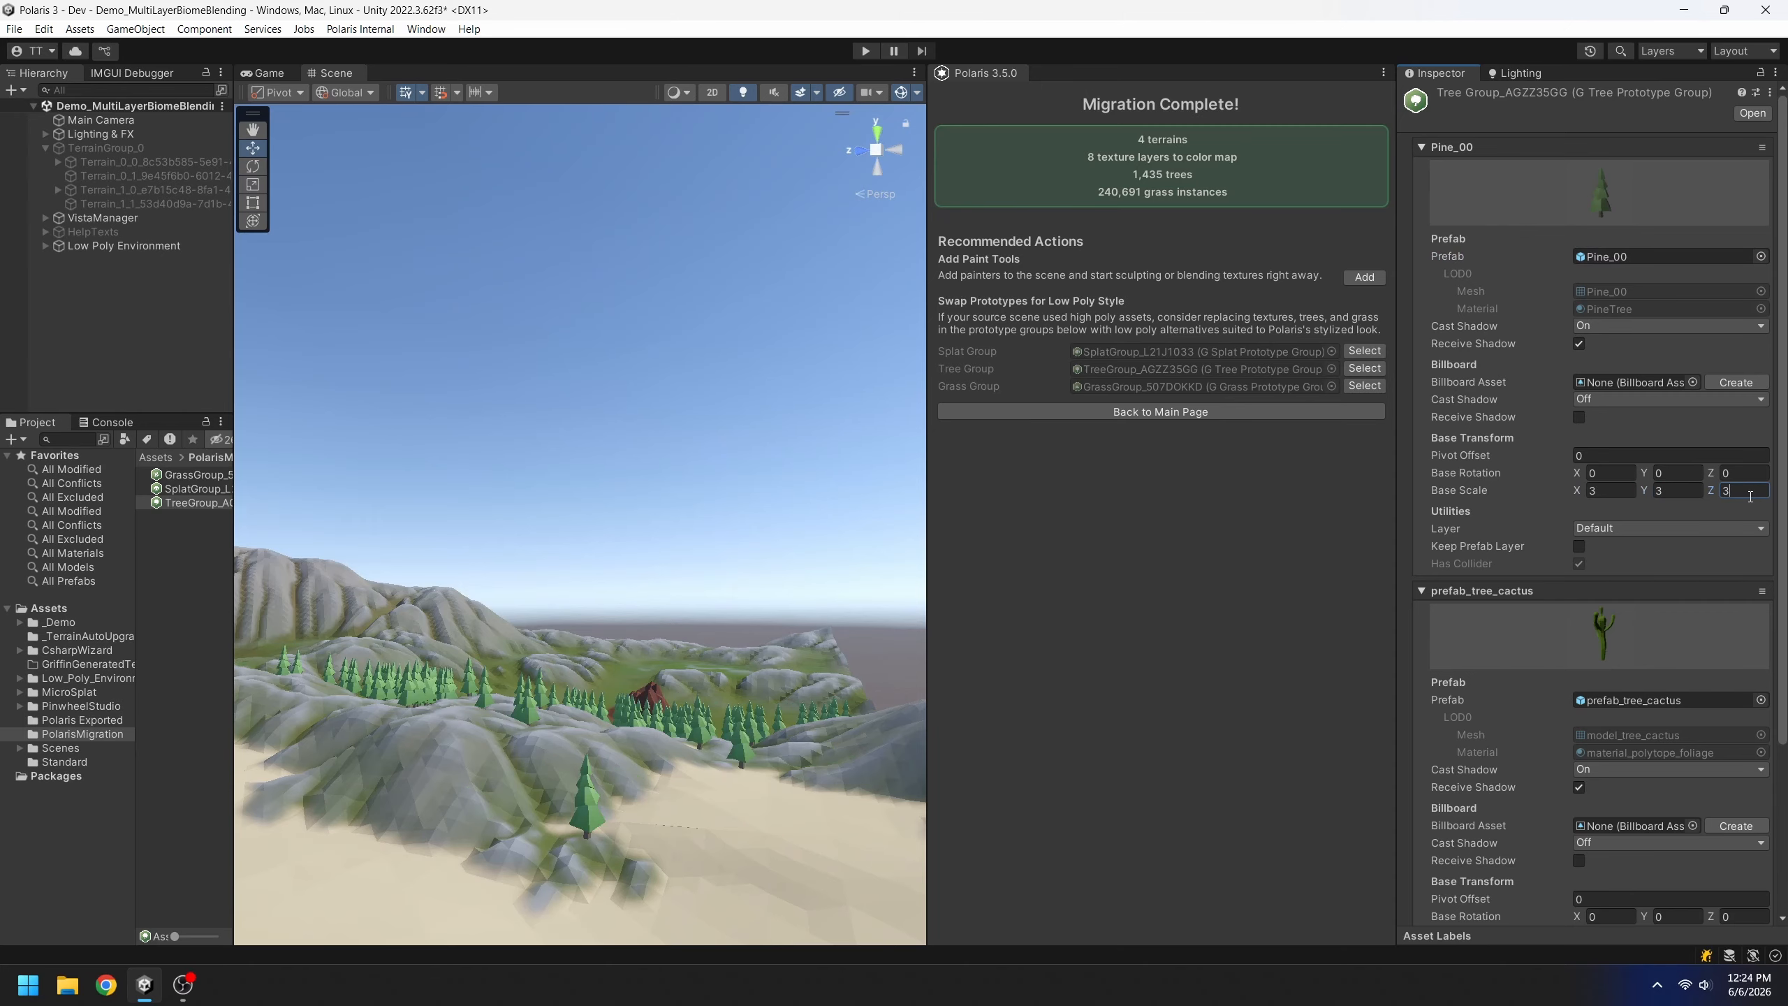
right_drag(704, 564, 681, 595)
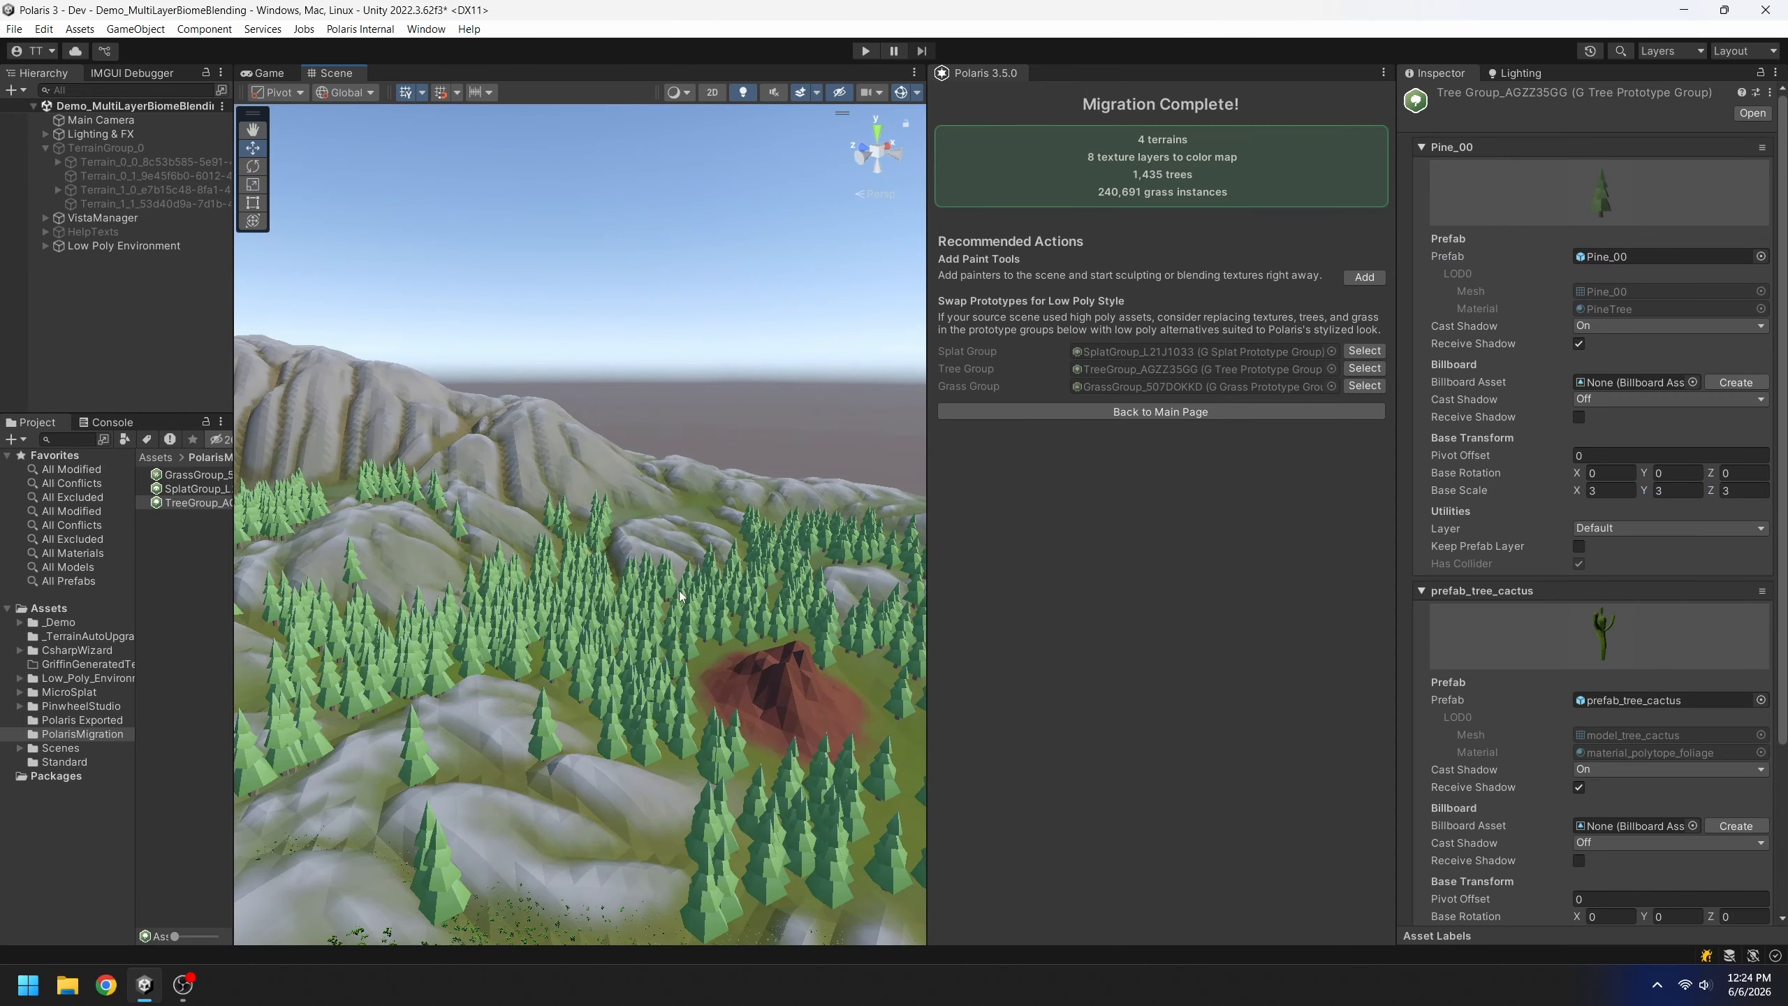
right_drag(843, 673, 604, 519)
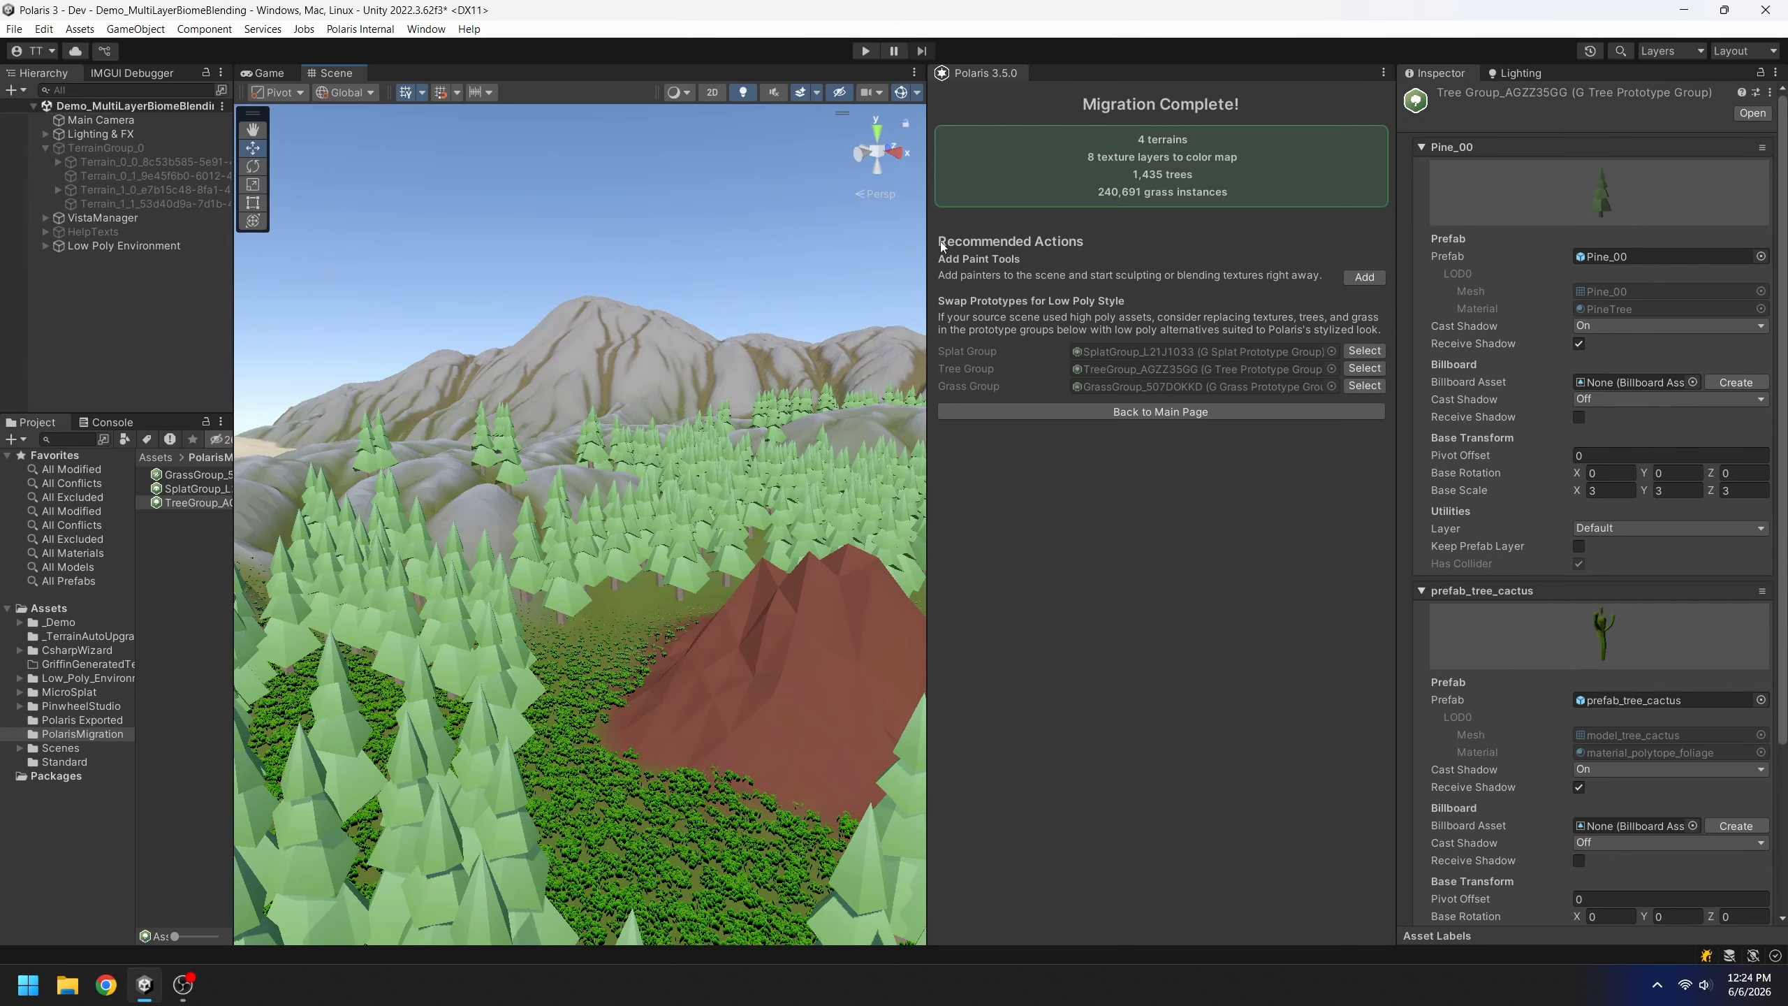
Widen the Scene view, switch to Shaded Wireframe, and orbit over the pines and sand basin
drag(924, 269, 1135, 268)
right_drag(866, 388, 826, 476)
click(886, 93)
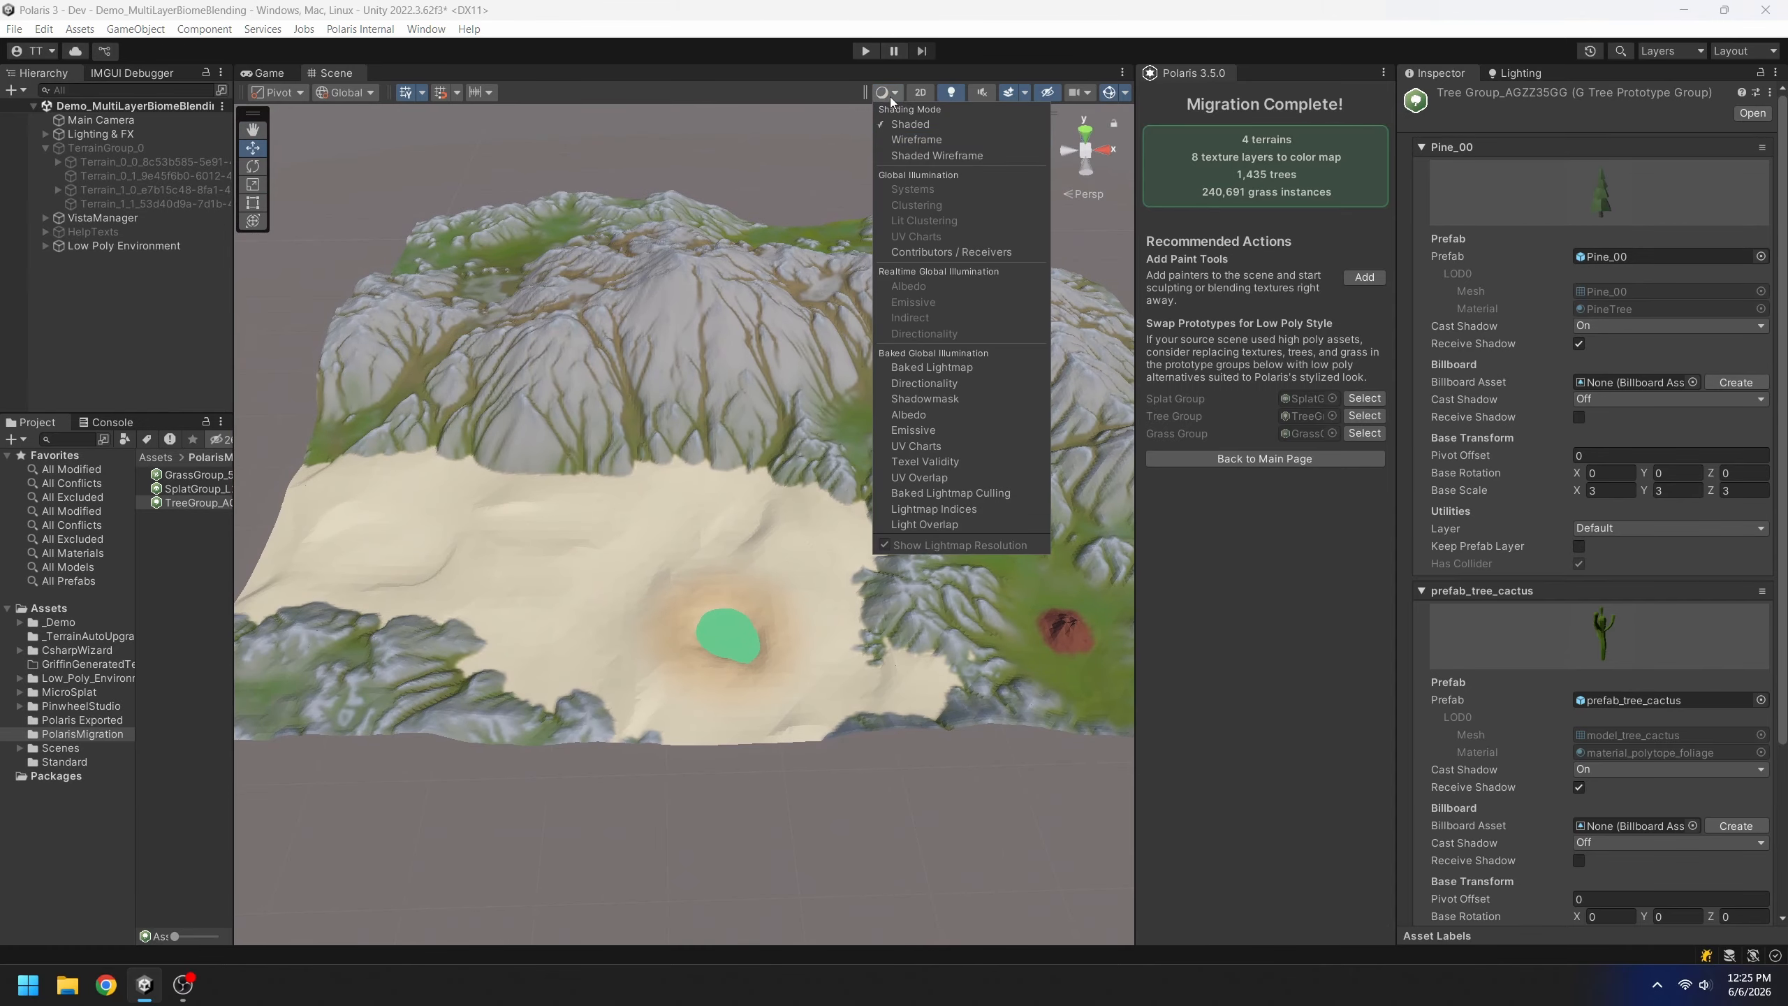
click(919, 151)
mouse_move(866, 172)
right_down()
mouse_move(720, 326)
mouse_move(778, 324)
right_up()
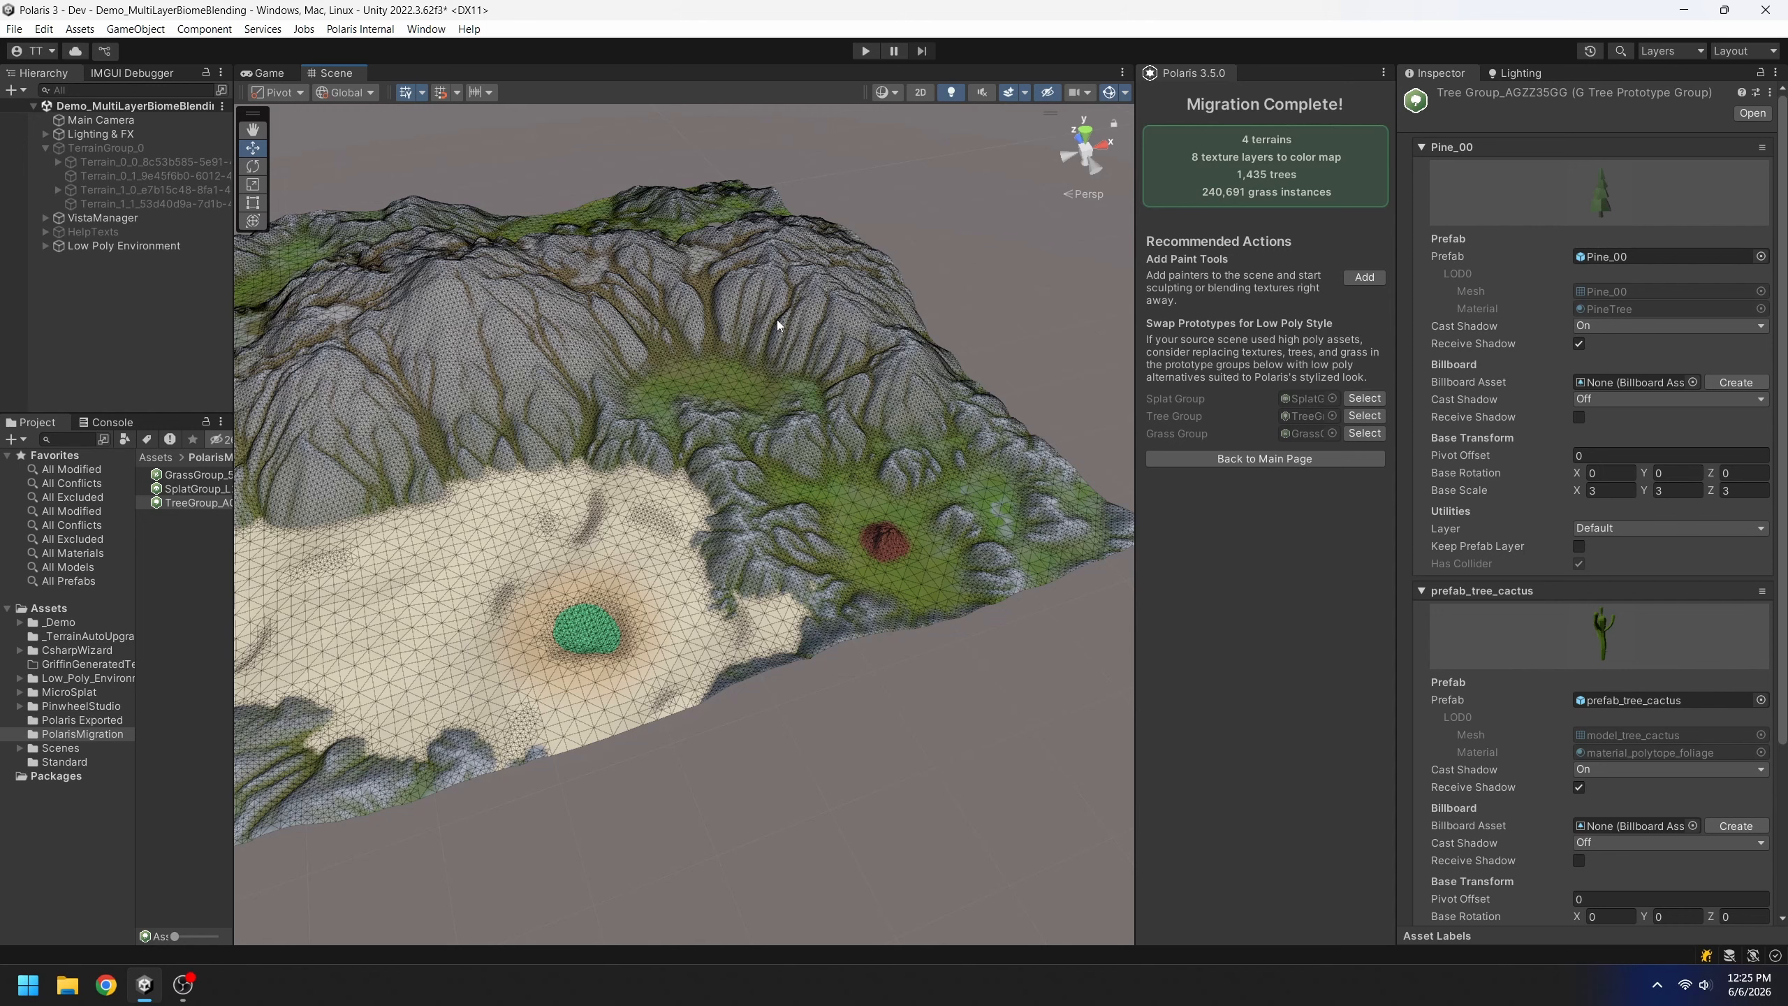
right_drag(777, 319, 1009, 405)
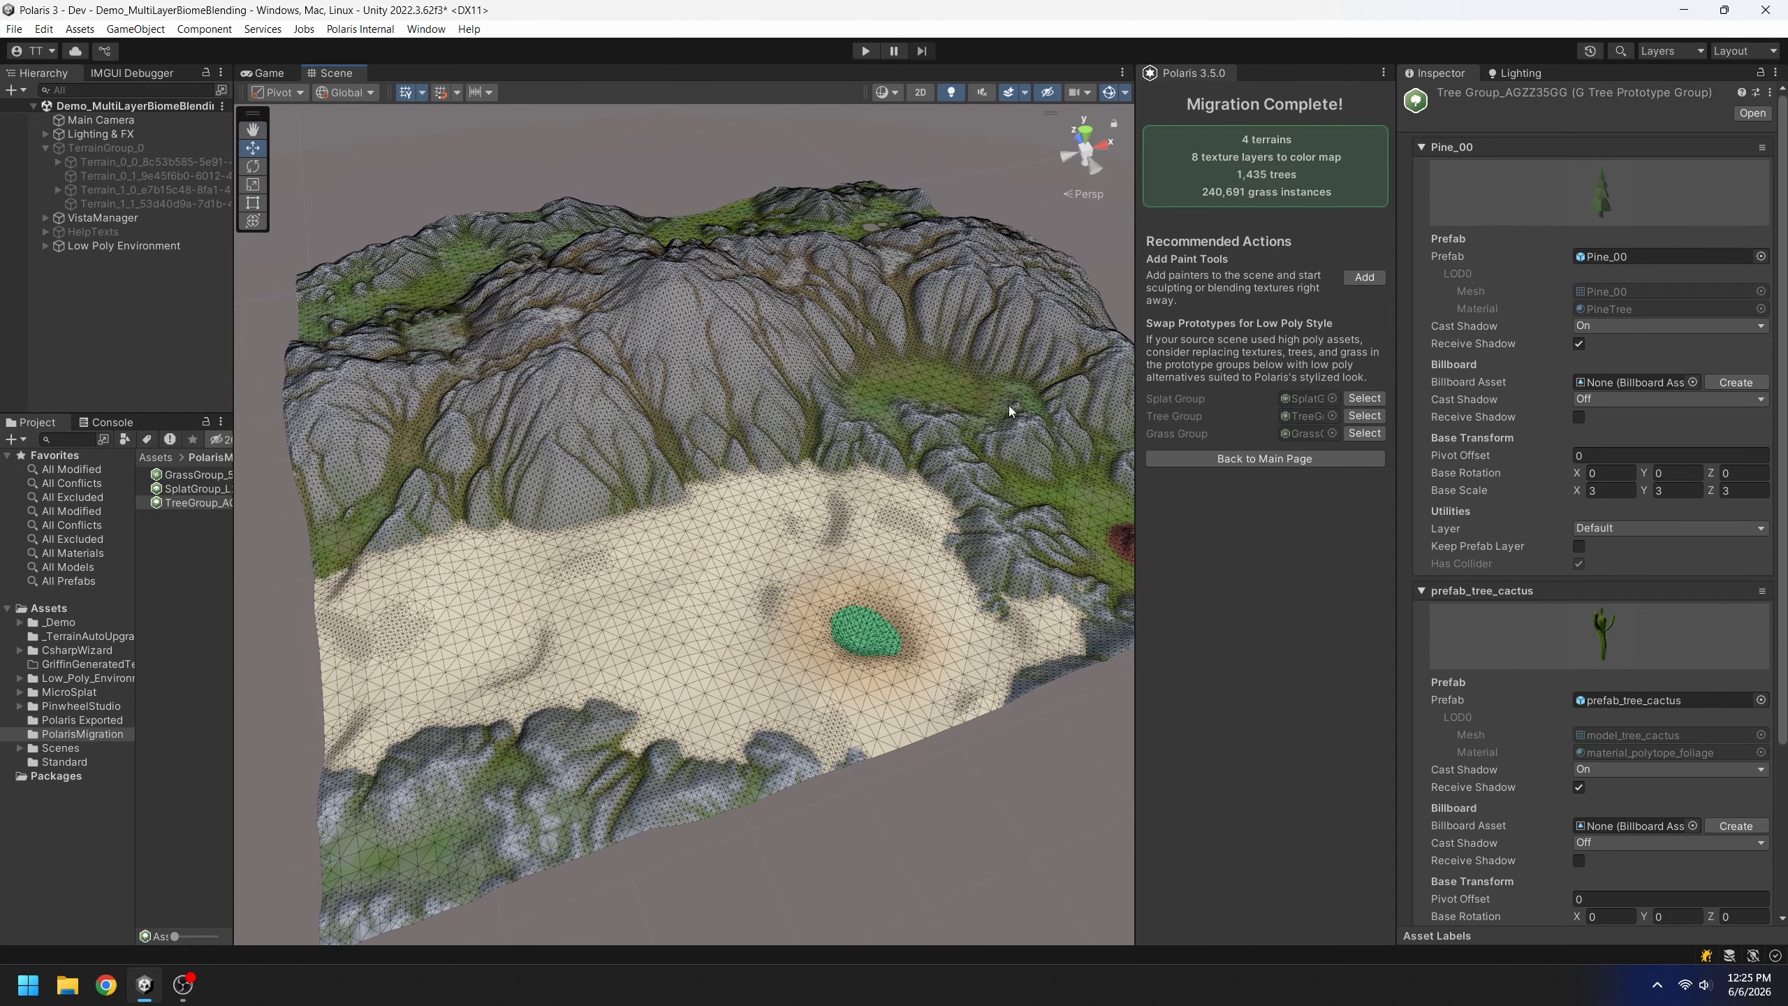